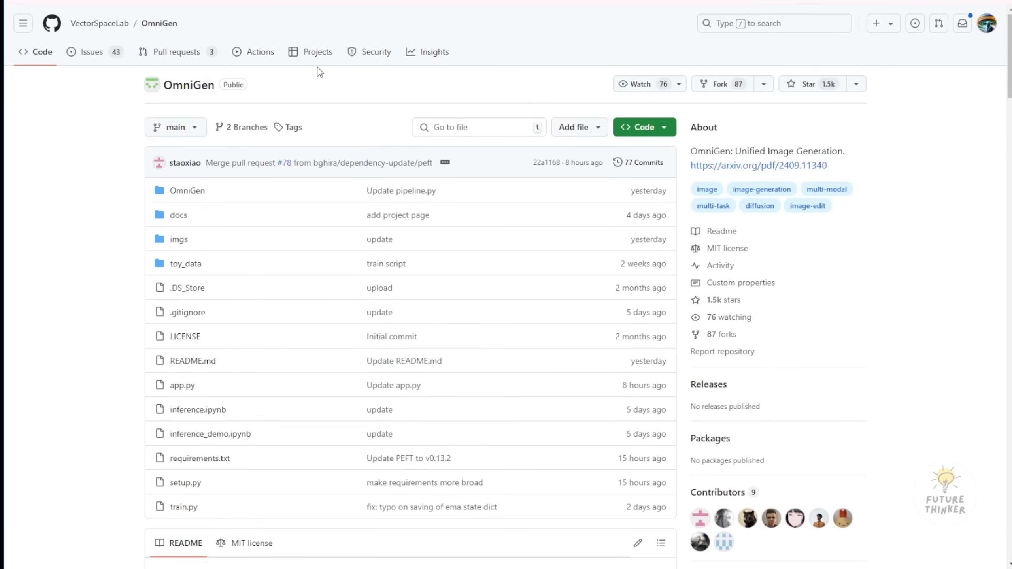
- Look through the OmniGen and OmniGen-ComfyUI GitHub repositories, examining the README's example prompts, input images and output images
scroll(301, 170, "down", 10)
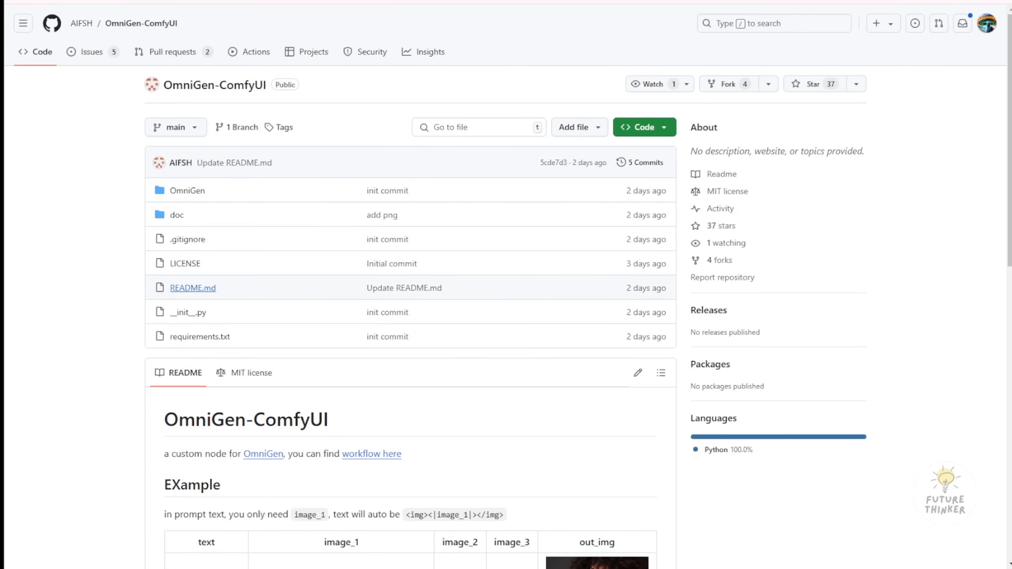
scroll(410, 419, "down", 4)
scroll(411, 287, "down", 4)
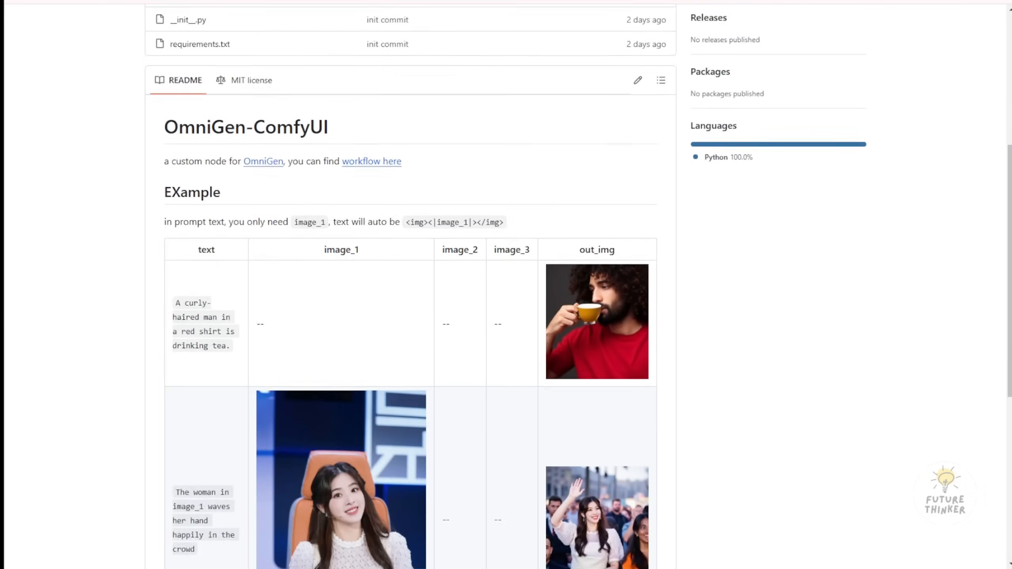
scroll(411, 287, "down", 4)
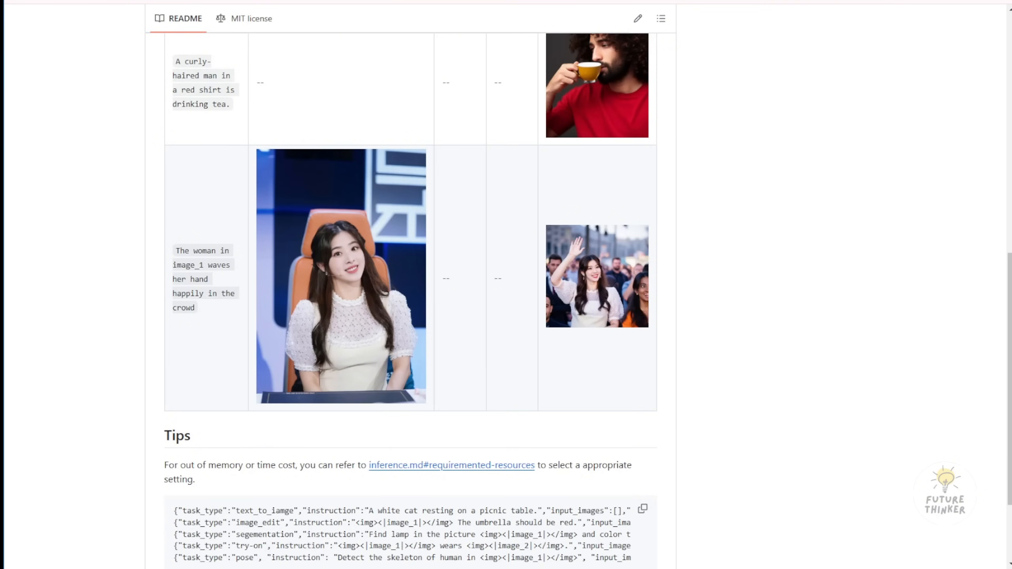
left_click_drag(174, 250, 236, 313)
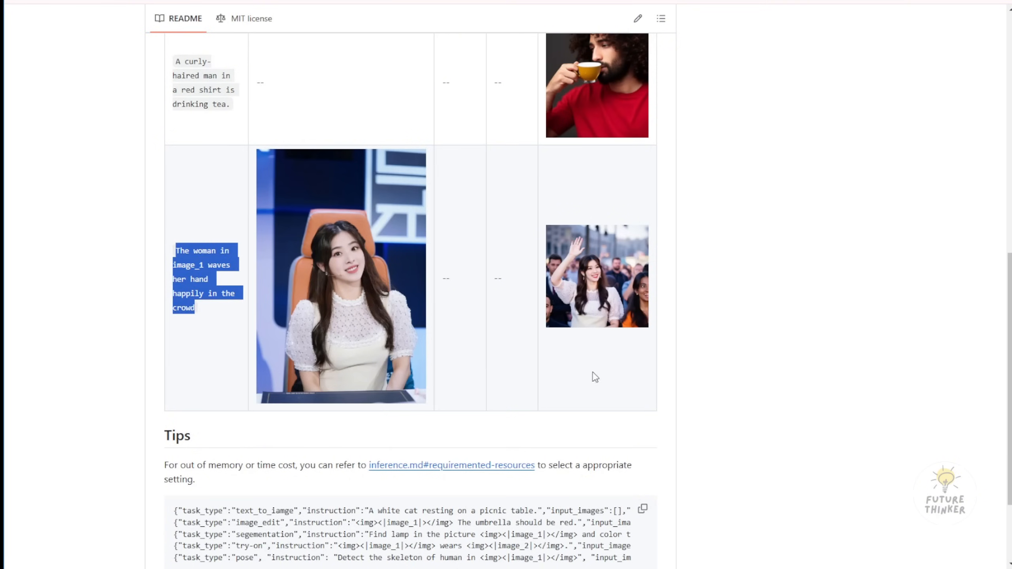
scroll(243, 348, "up", 4)
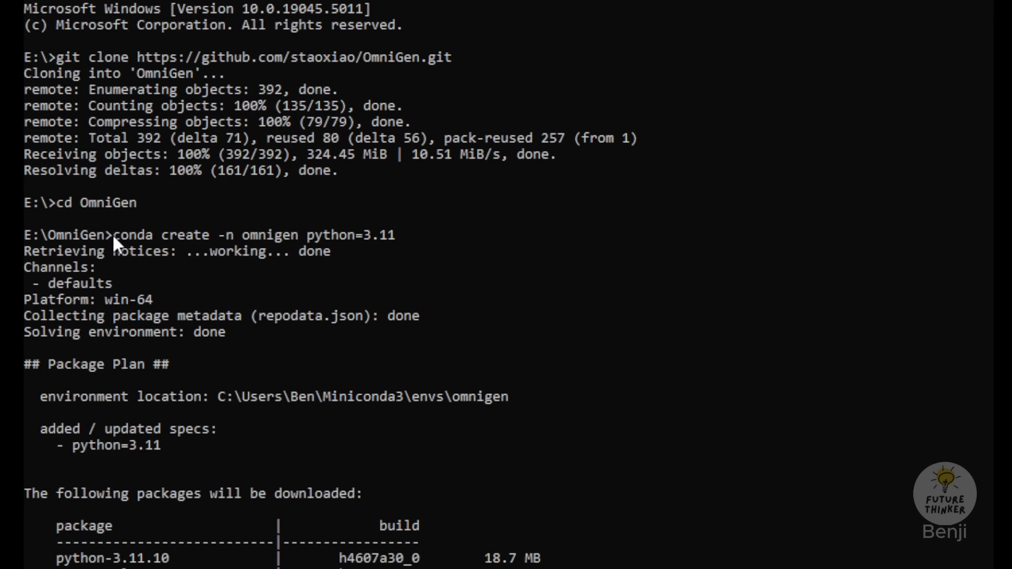
- In the terminal, review the environment creation command conda create -n omnigen python=3.11 and its proceed confirmation
left_click_drag(112, 233, 402, 233)
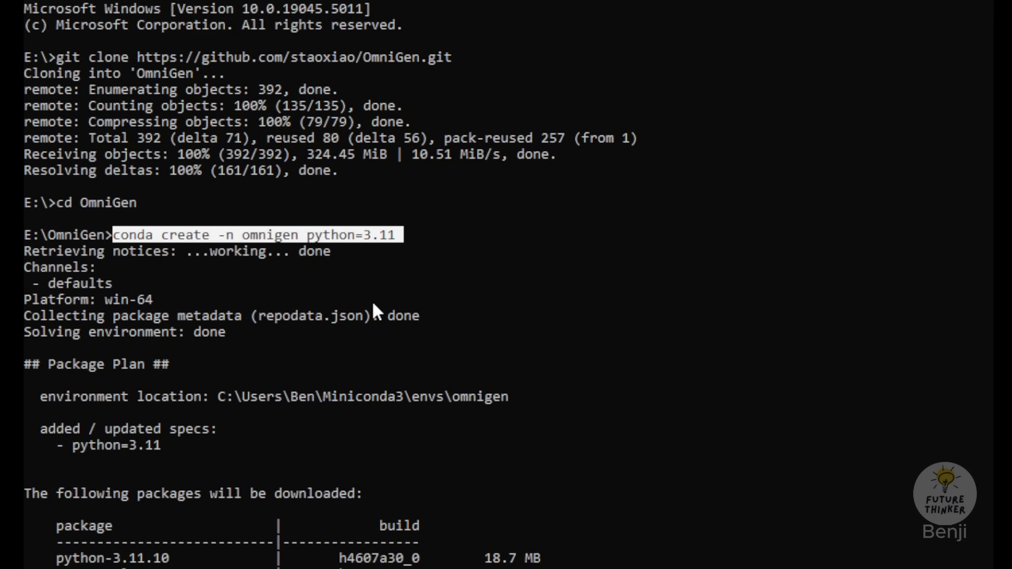
left_click(117, 260)
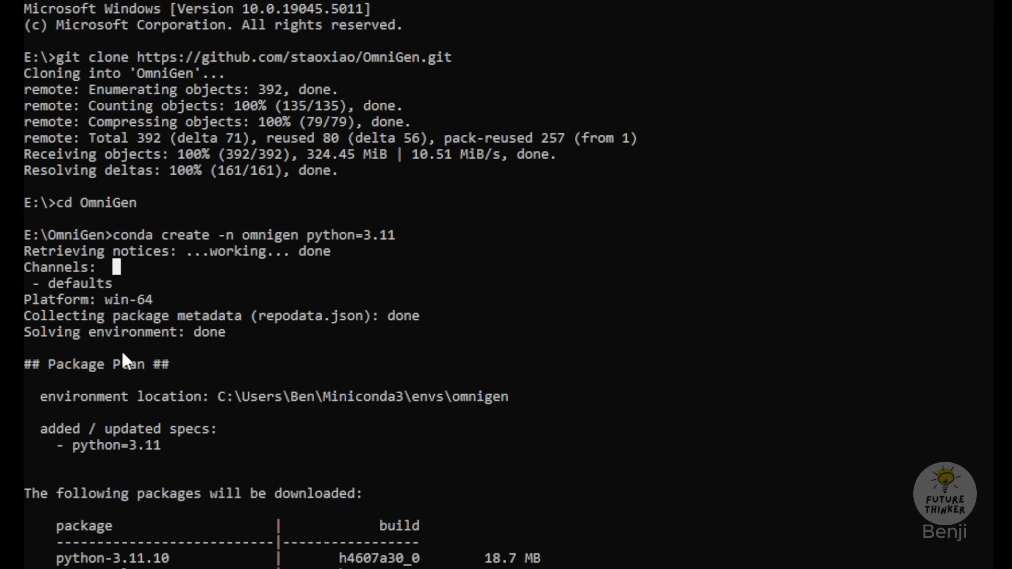
left_click_drag(74, 372, 270, 431)
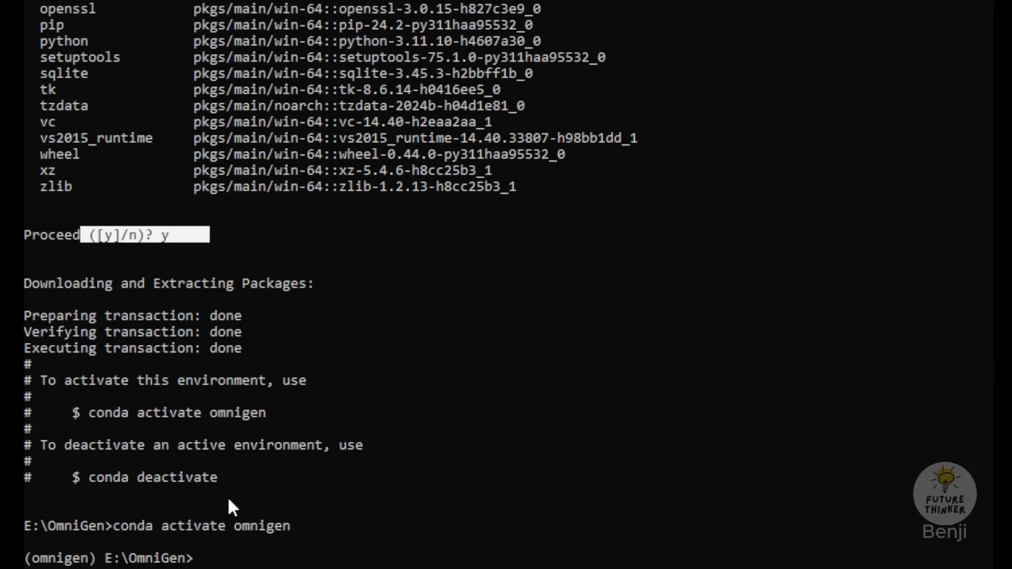
scroll(167, 431, "down", 1)
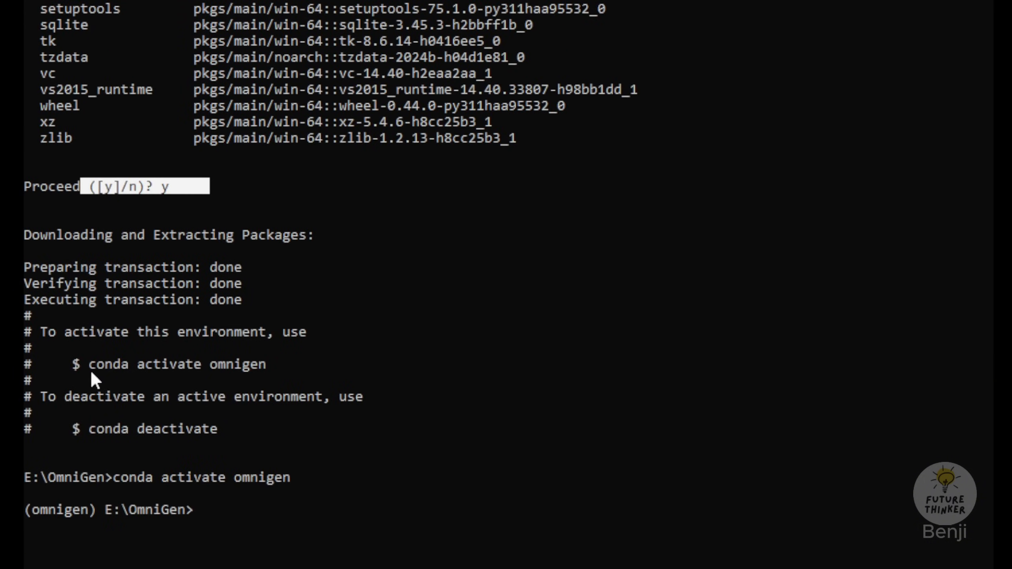
- Review the conda activate omnigen command and the environment name shown before the E:\OmniGen prompt
left_click_drag(89, 366, 266, 365)
left_click(222, 481)
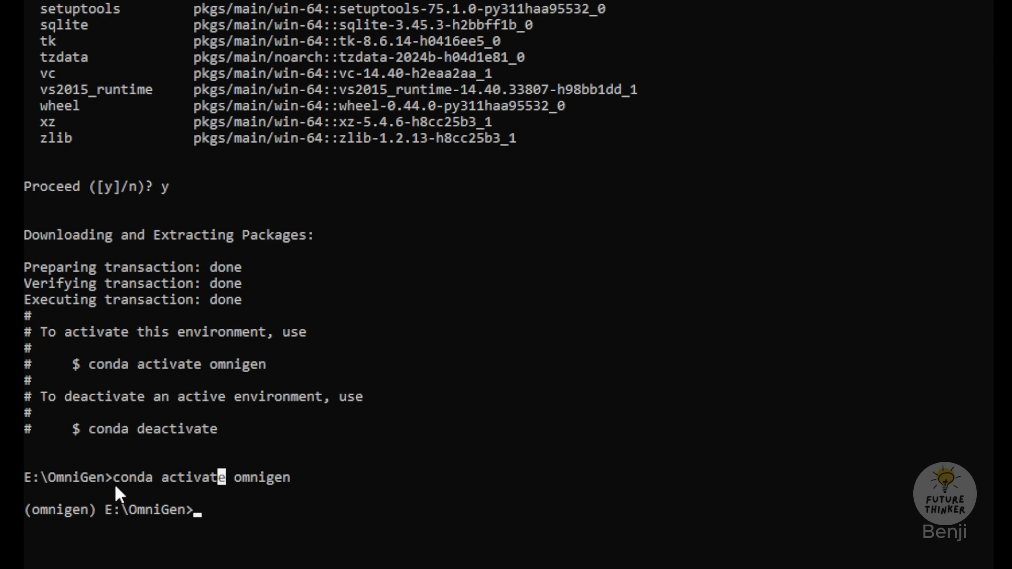
left_click(124, 493)
left_click_drag(29, 513, 98, 509)
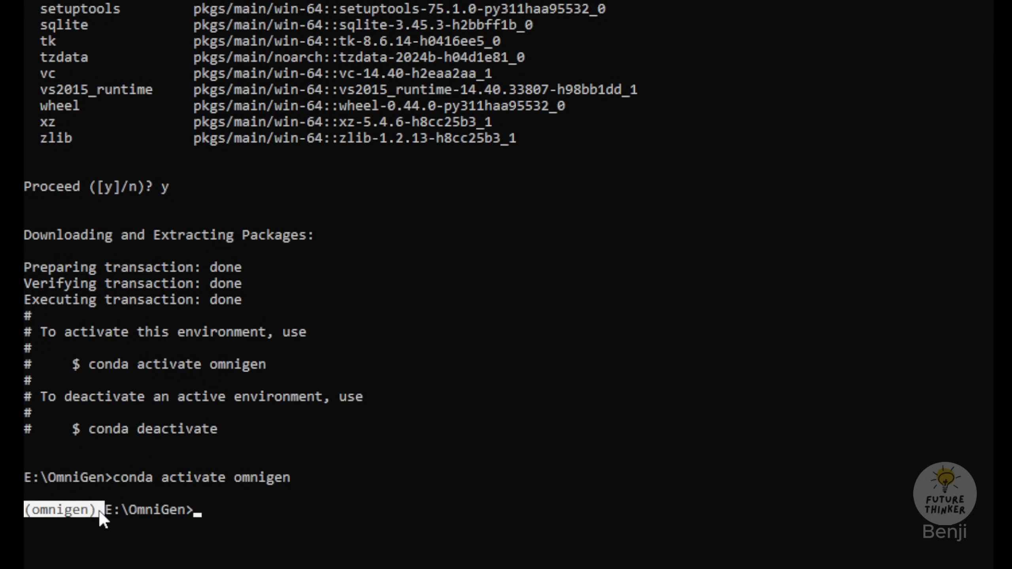
left_click(247, 509)
left_click(204, 508)
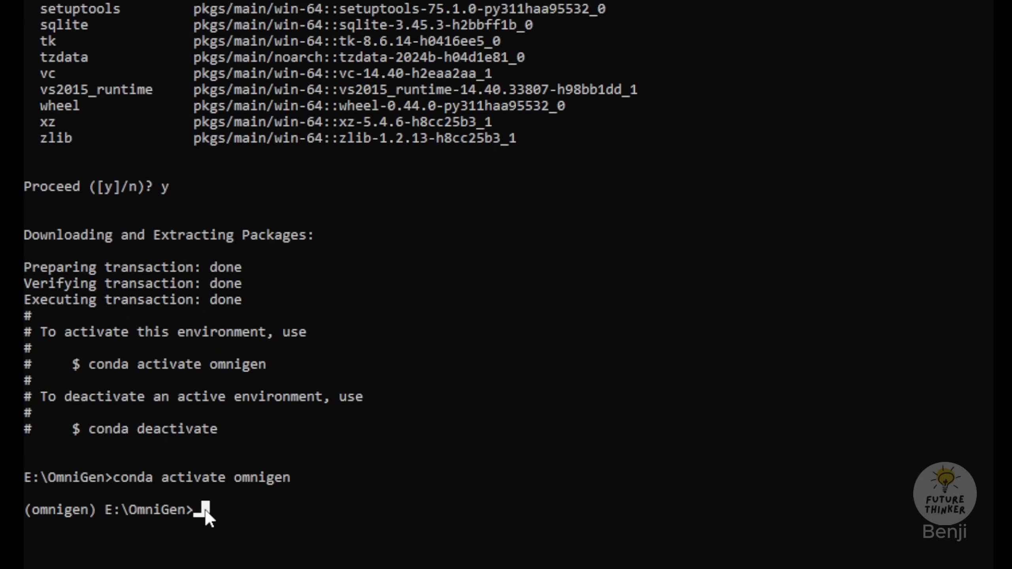
left_click(197, 510)
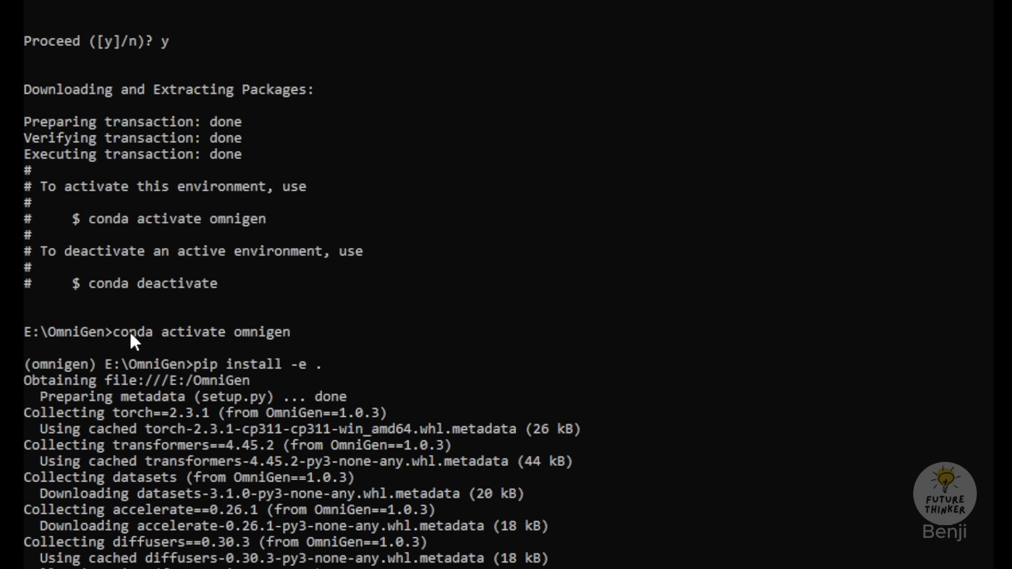
- Review the pip install -e . command issued inside the activated omnigen environment
left_click_drag(138, 332, 284, 332)
left_click(262, 347)
left_click_drag(30, 365, 231, 369)
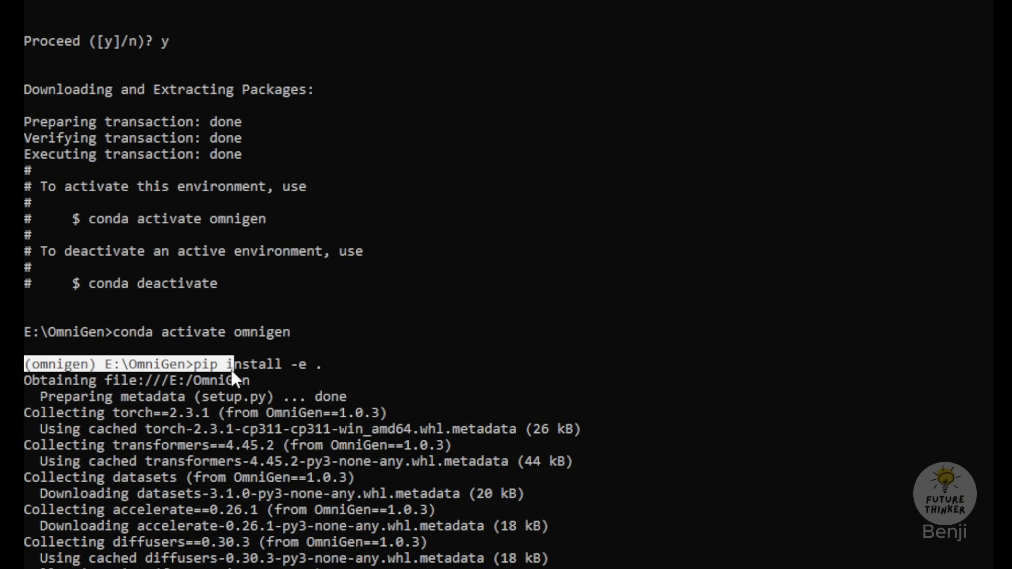
left_click(219, 365)
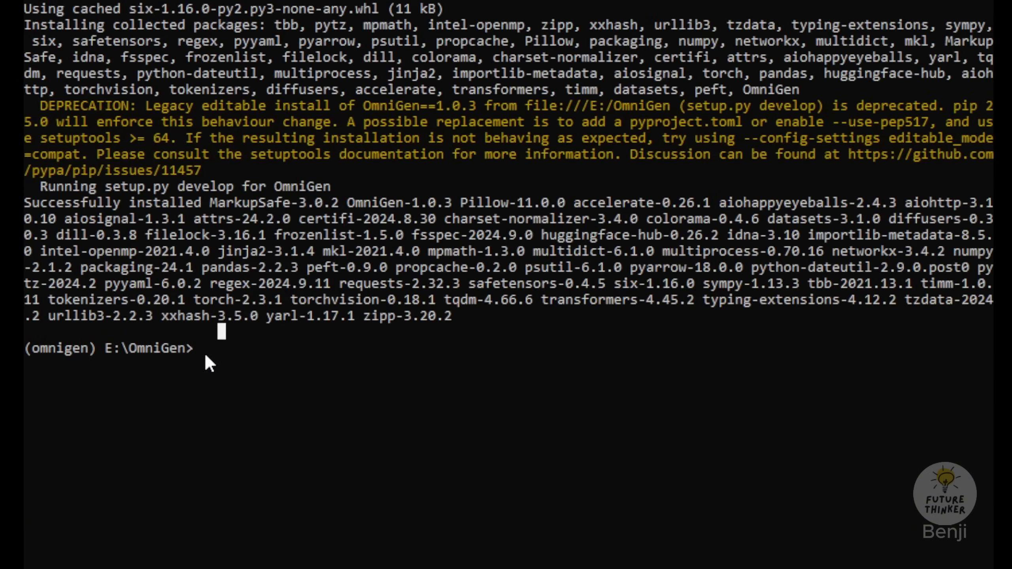
- Install the gradio and spaces packages in the omnigen environment with pip install gradio spaces
left_click(205, 352)
type("pip install gradio spaces")
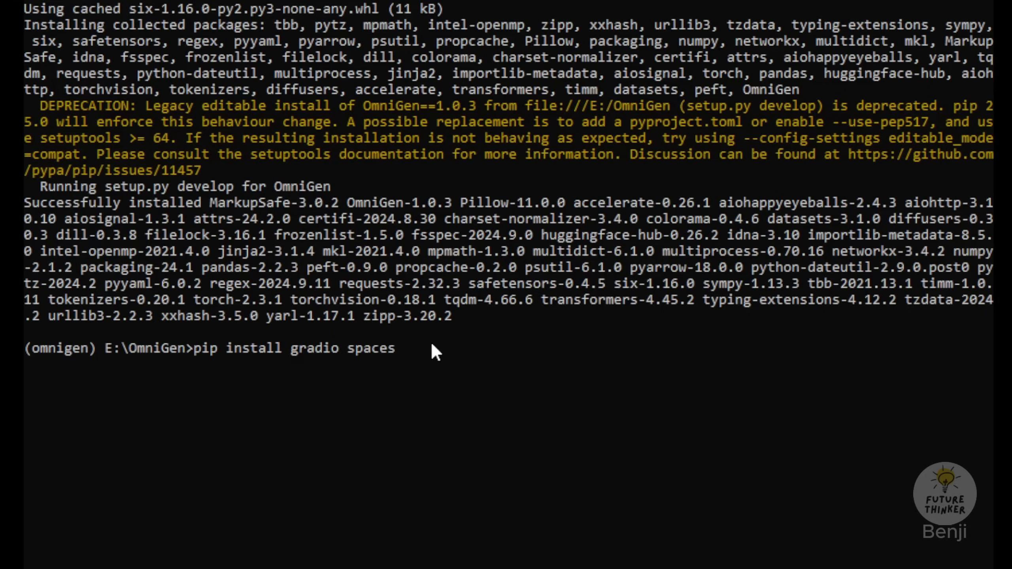
key("Return")
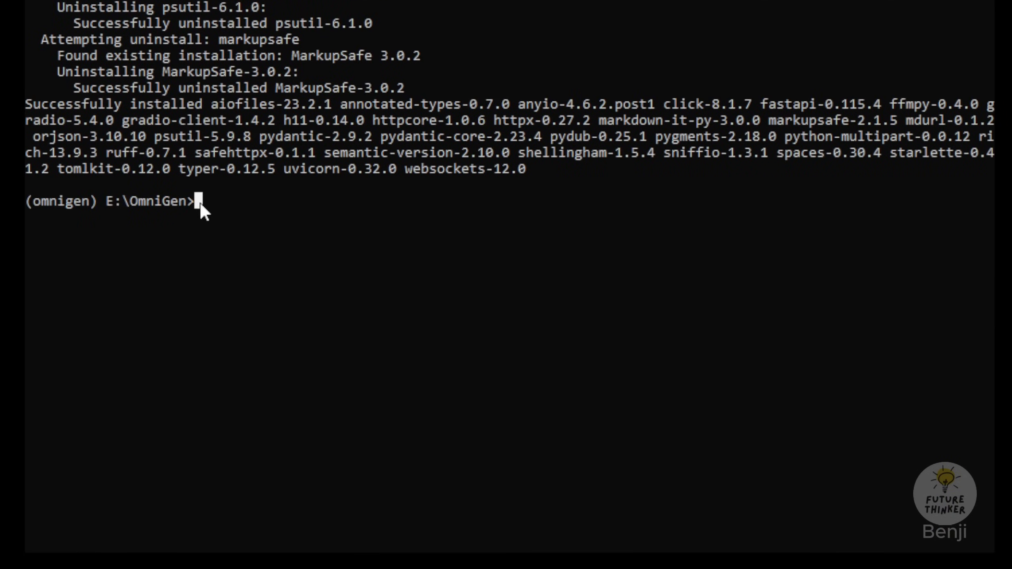
- Launch the OmniGen application from the E:\OmniGen folder with python app.py
type("python app.py")
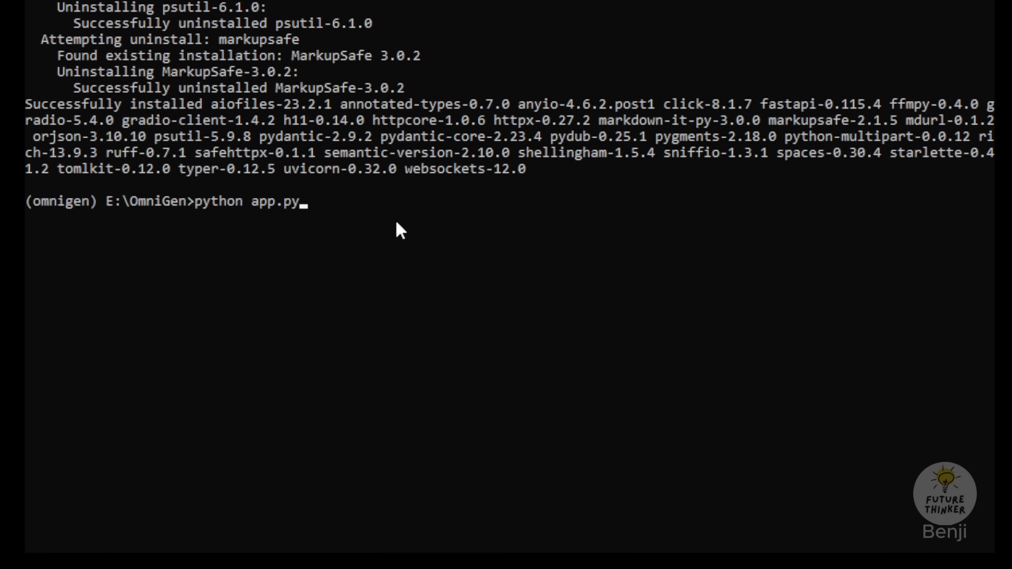
key("Return")
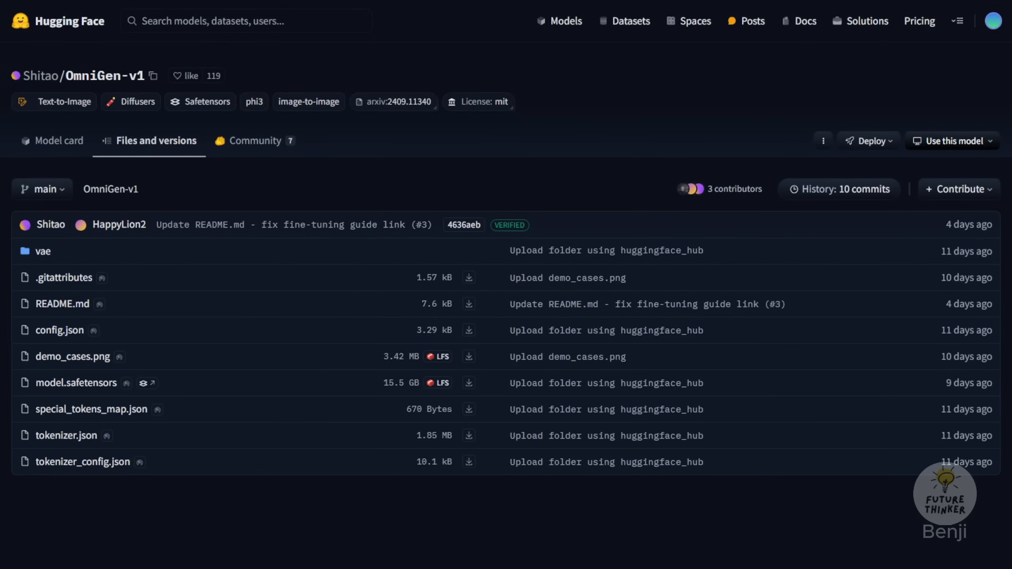
- In the Hugging Face OmniGen-v1 repository, check the file sizes of model.safetensors and the diffusion_pytorch_model.safetensors file in the vae folder
left_click_drag(380, 383, 419, 383)
left_click(42, 259)
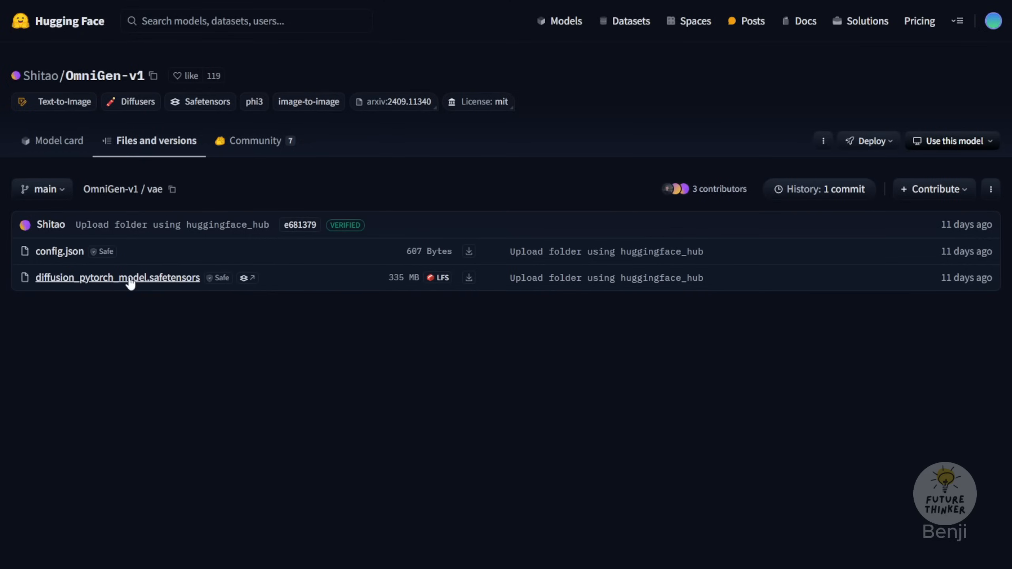
left_click_drag(375, 279, 422, 279)
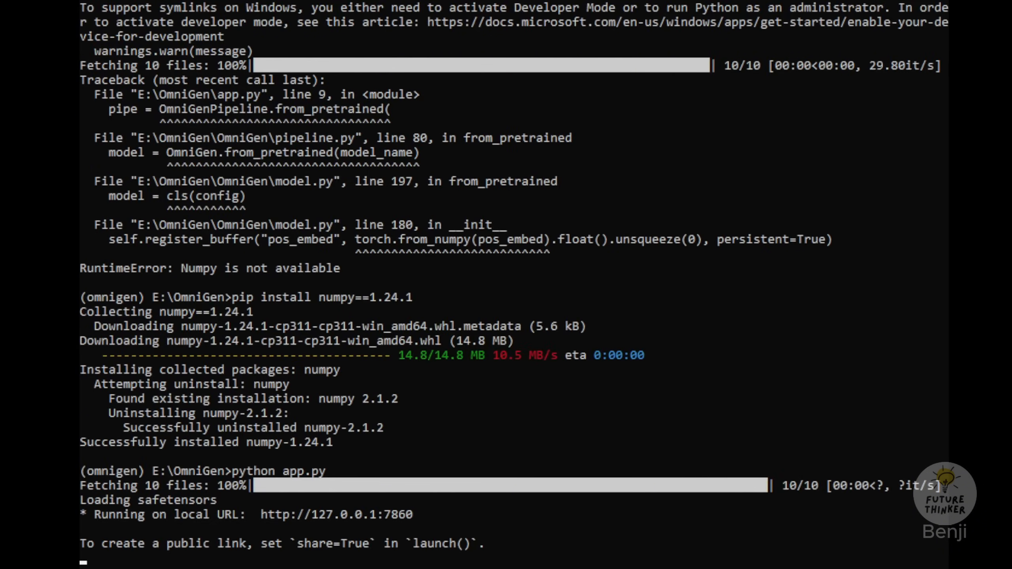
- Read back through the terminal log, examining the model file downloads and the error tracebacks from running app.py
scroll(514, 285, "down", 2)
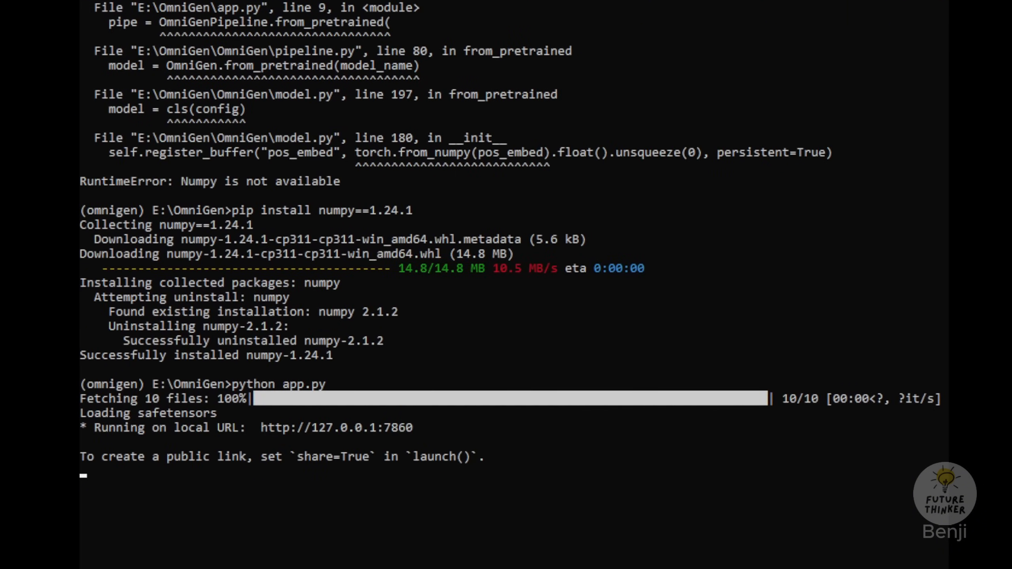
scroll(514, 285, "up", 20)
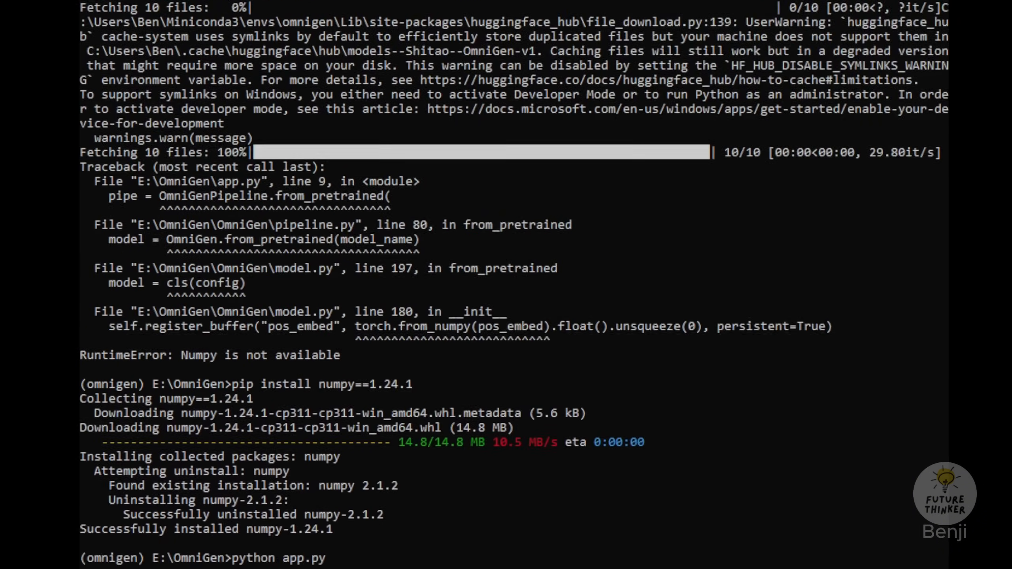
scroll(514, 285, "up", 20)
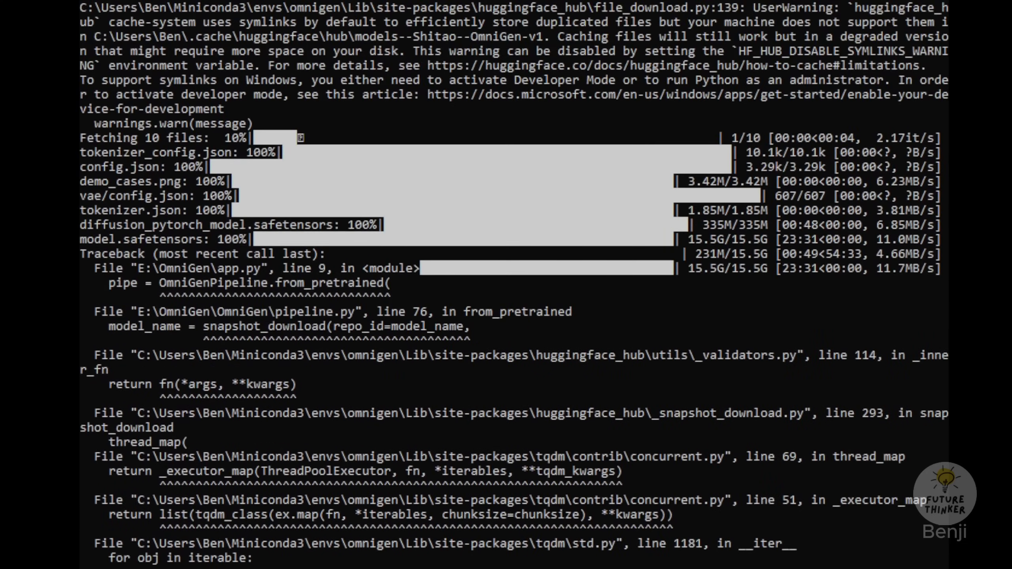
scroll(514, 284, "up", 8)
scroll(514, 284, "down", 7)
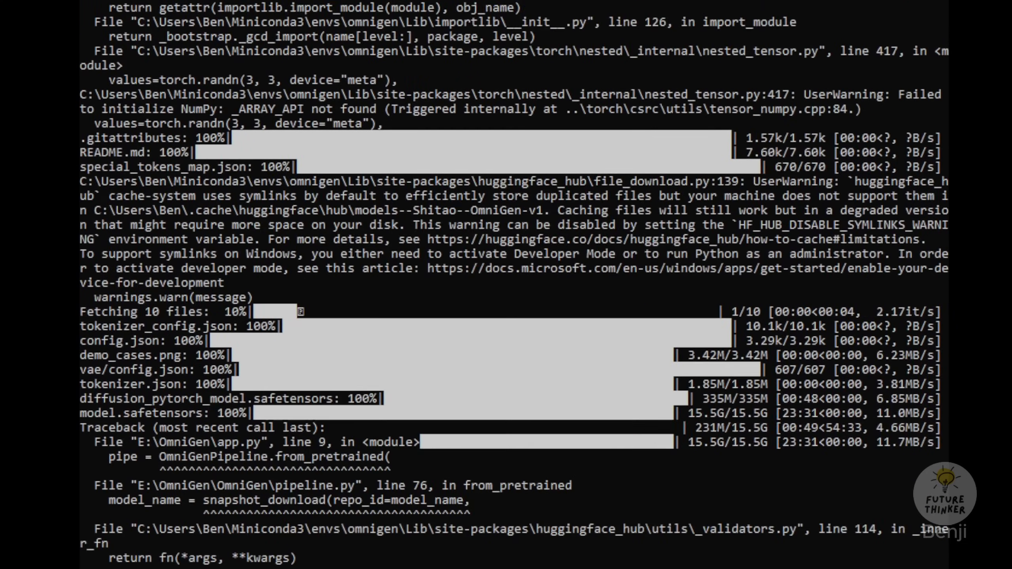
scroll(514, 285, "down", 18)
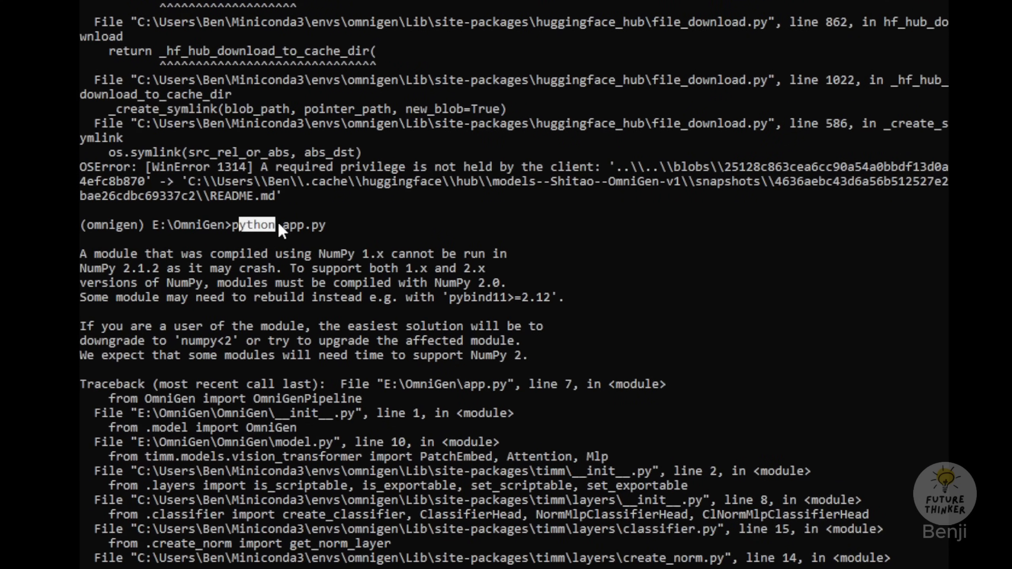
- Review the pip install numpy==1.24.1 command and the repeated python app.py launch in the terminal log
left_click_drag(298, 253, 204, 259)
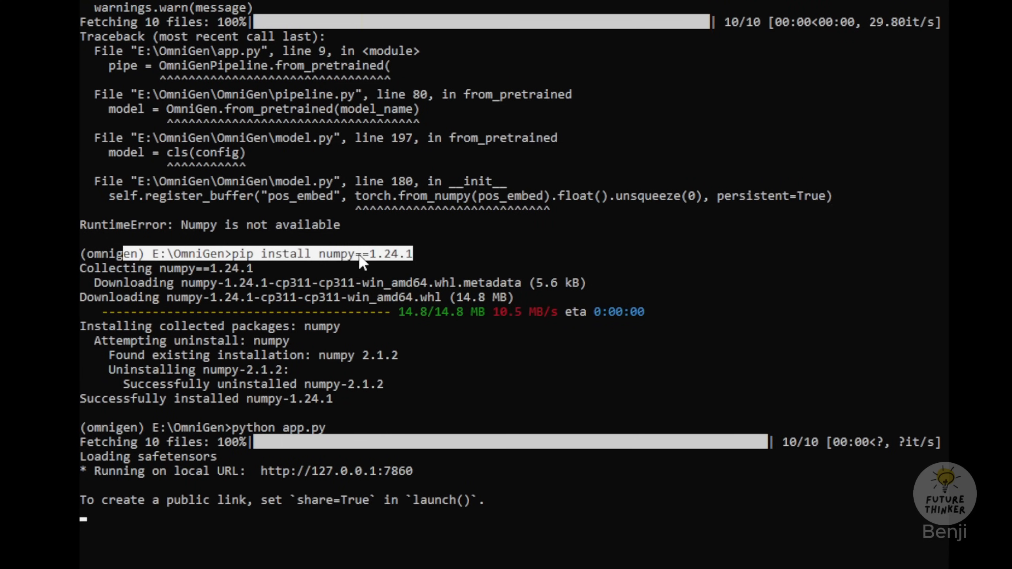
scroll(324, 277, "down", 1)
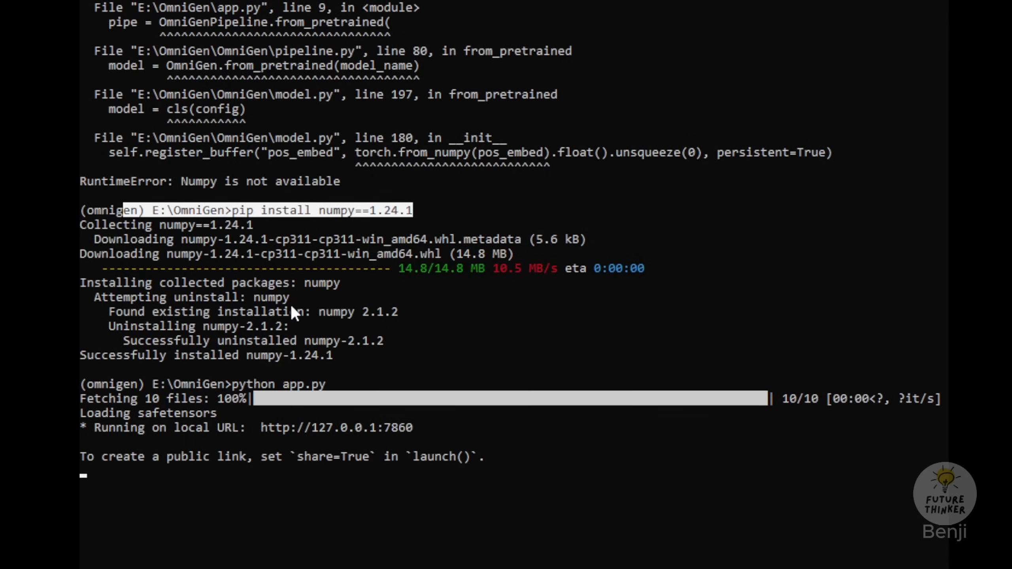
left_click(346, 435)
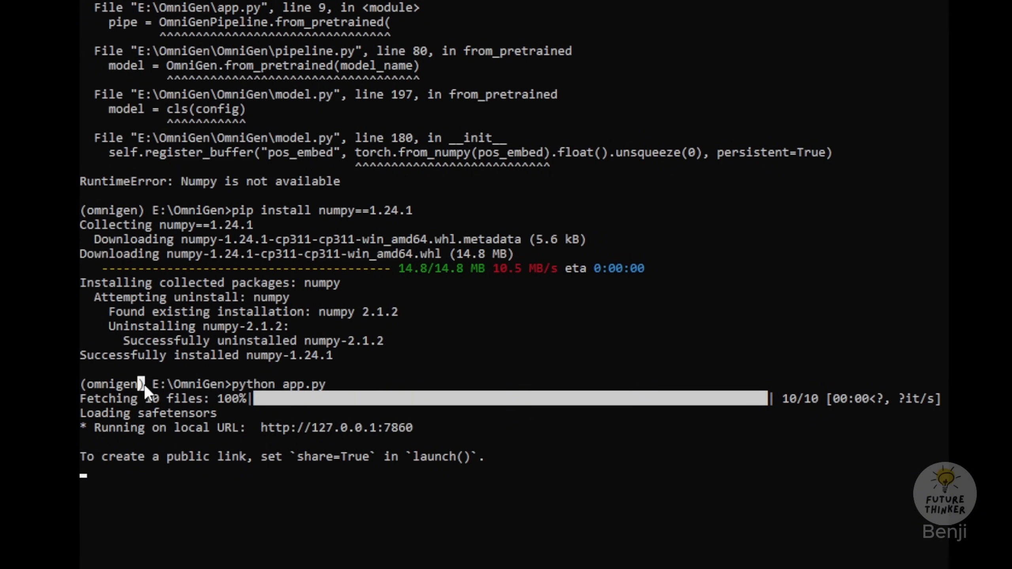
left_click_drag(141, 384, 325, 383)
left_click(344, 438)
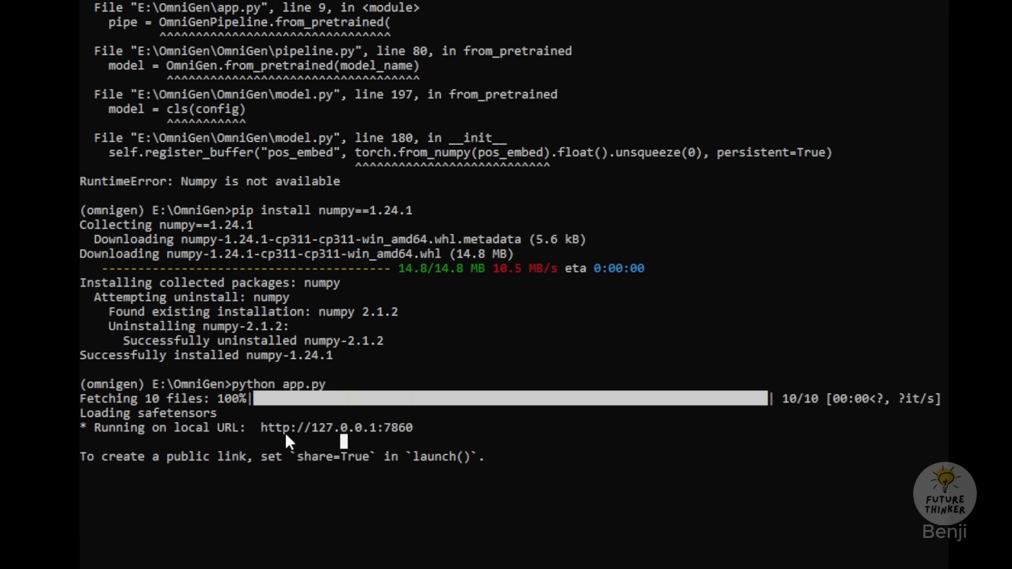
left_click(264, 429)
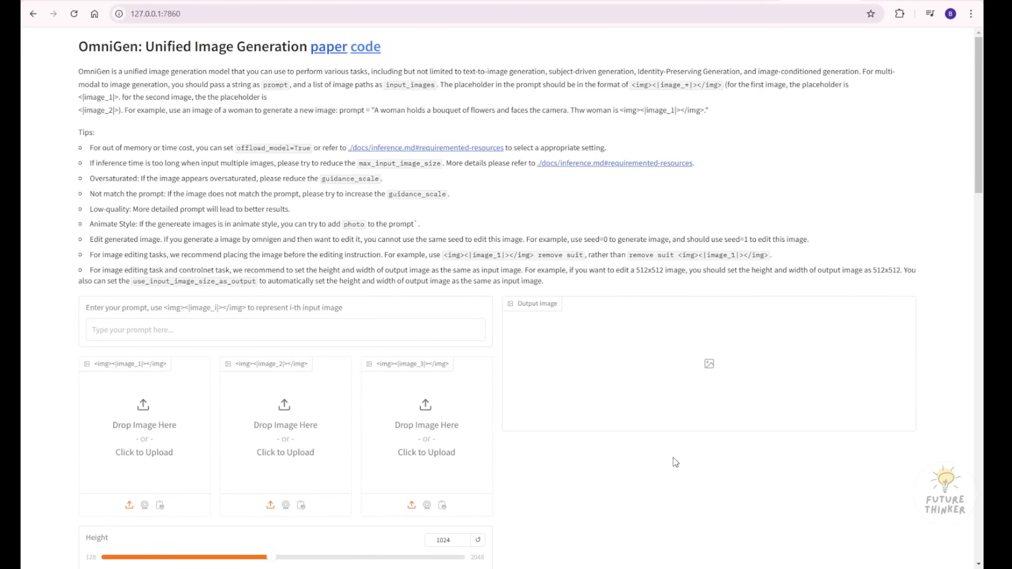
scroll(342, 214, "down", 4)
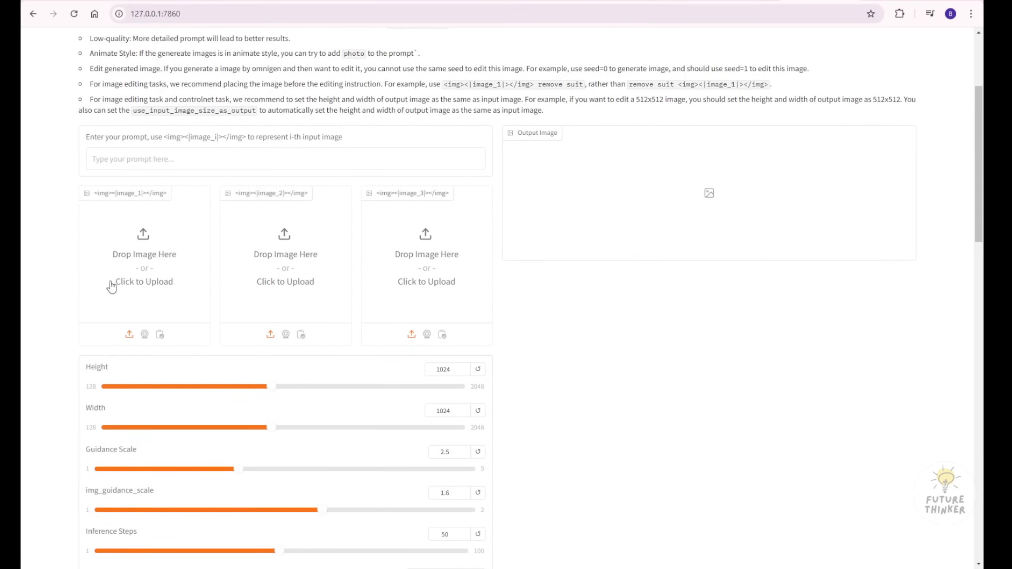
scroll(303, 411, "down", 4)
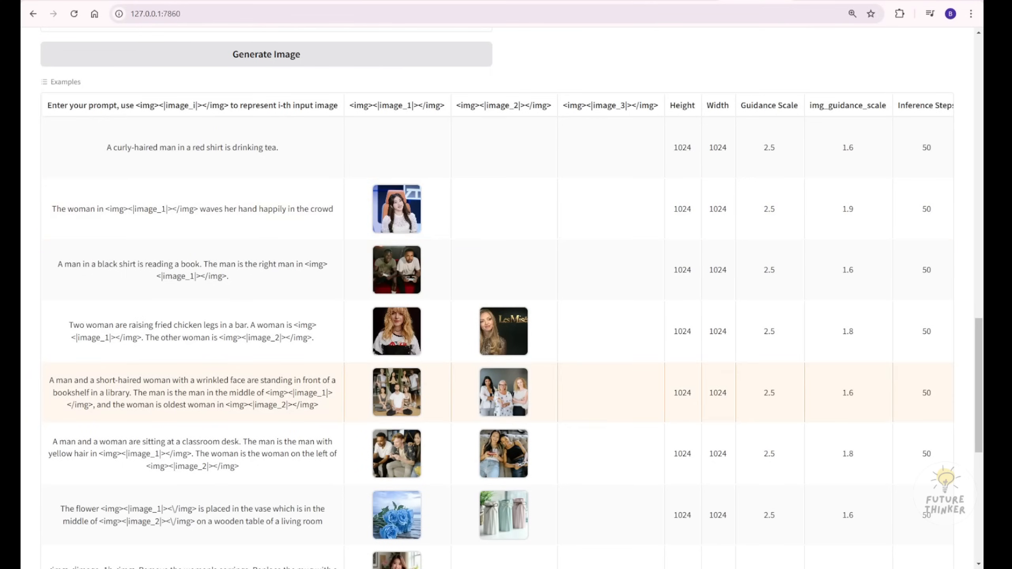
scroll(398, 155, "down", 3)
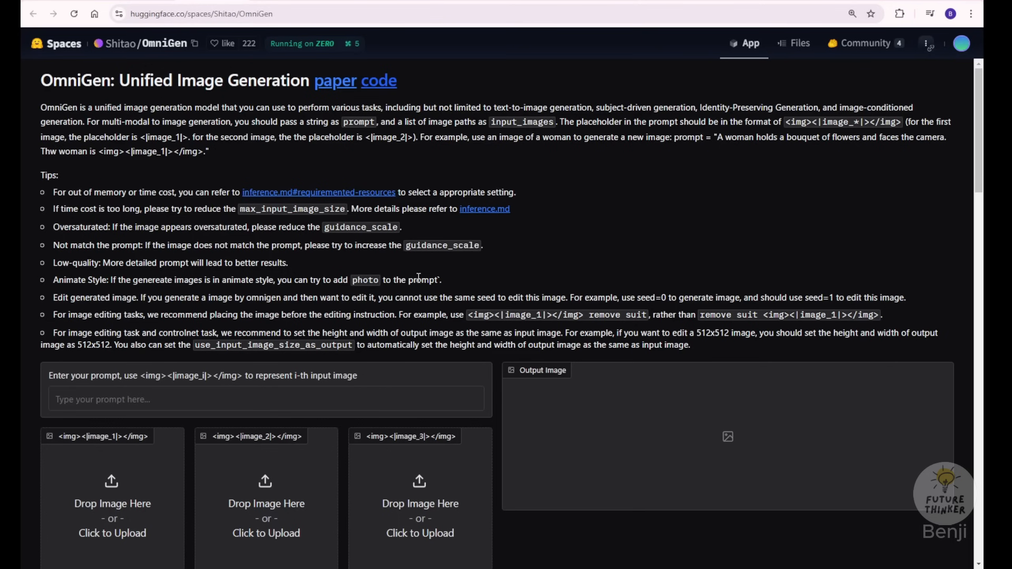
- Look over the OmniGen Hugging Face Space, from its usage tips to the example prompts and generation settings
scroll(398, 271, "down", 3)
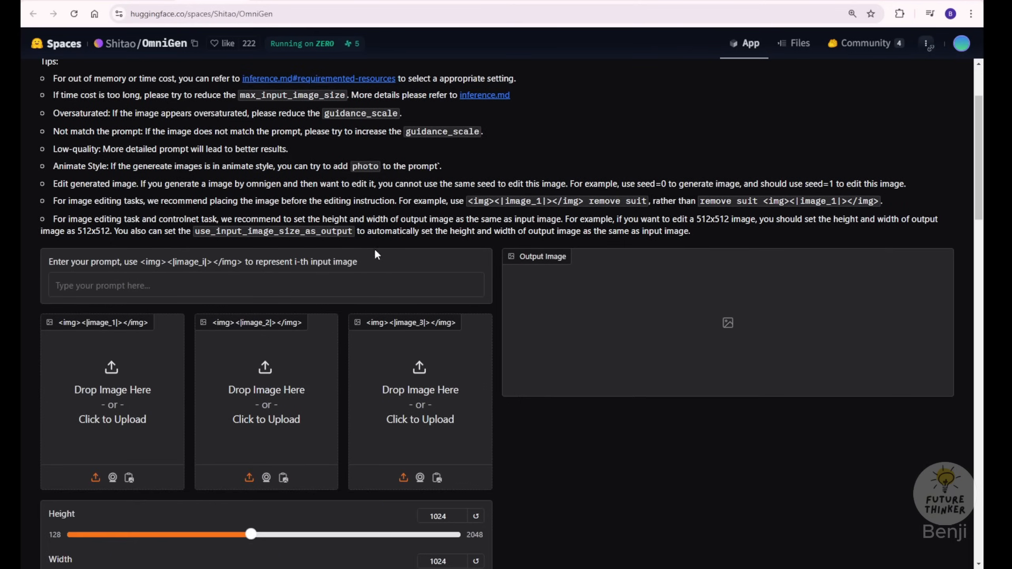
scroll(419, 198, "down", 15)
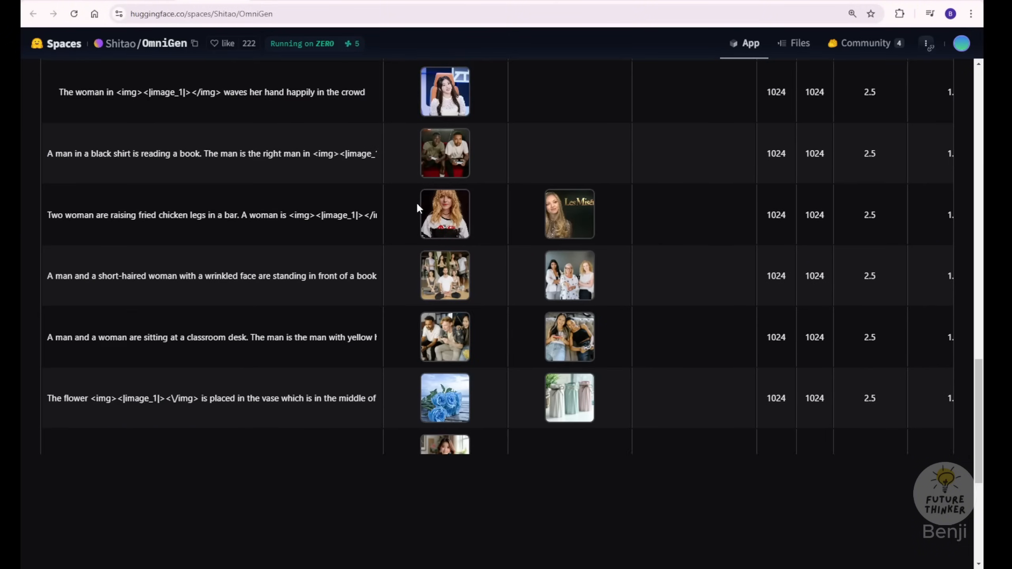
scroll(706, 367, "up", 20)
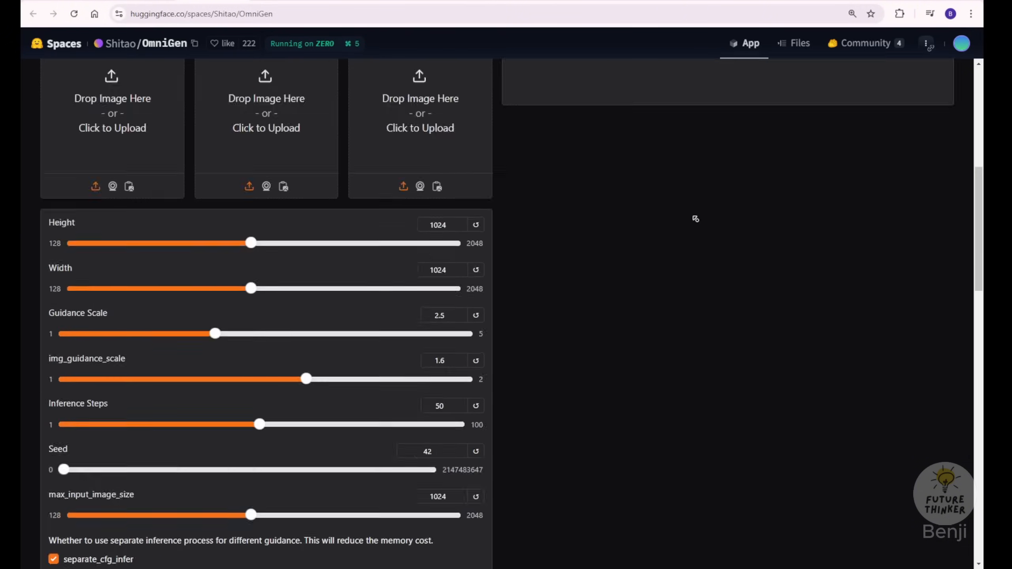
scroll(691, 229, "down", 4)
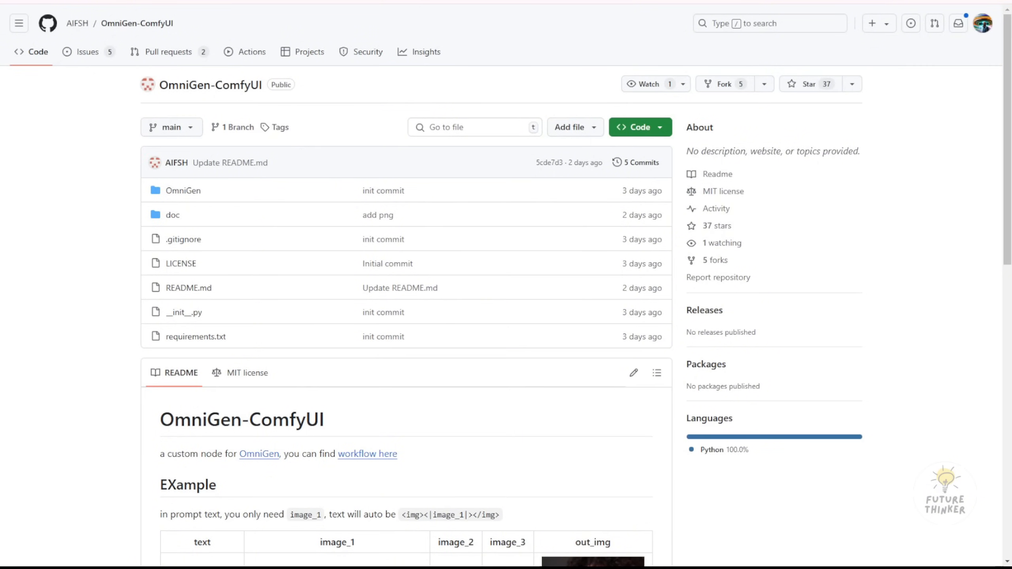
- Examine the AIFSH/OmniGen-ComfyUI repository on GitHub and read through the node code in its __init__.py file
scroll(506, 285, "down", 3)
scroll(506, 285, "up", 3)
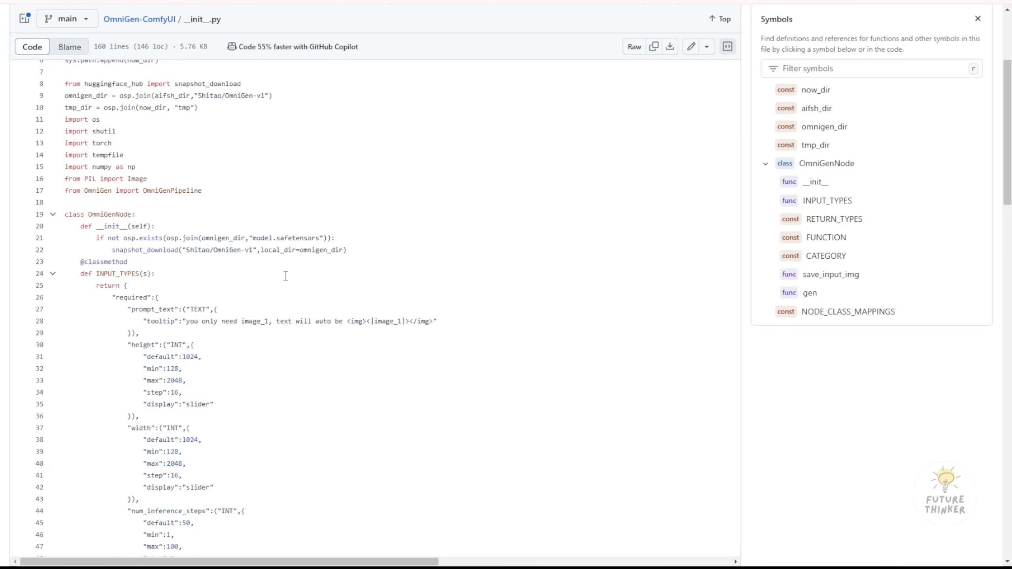
scroll(257, 305, "down", 12)
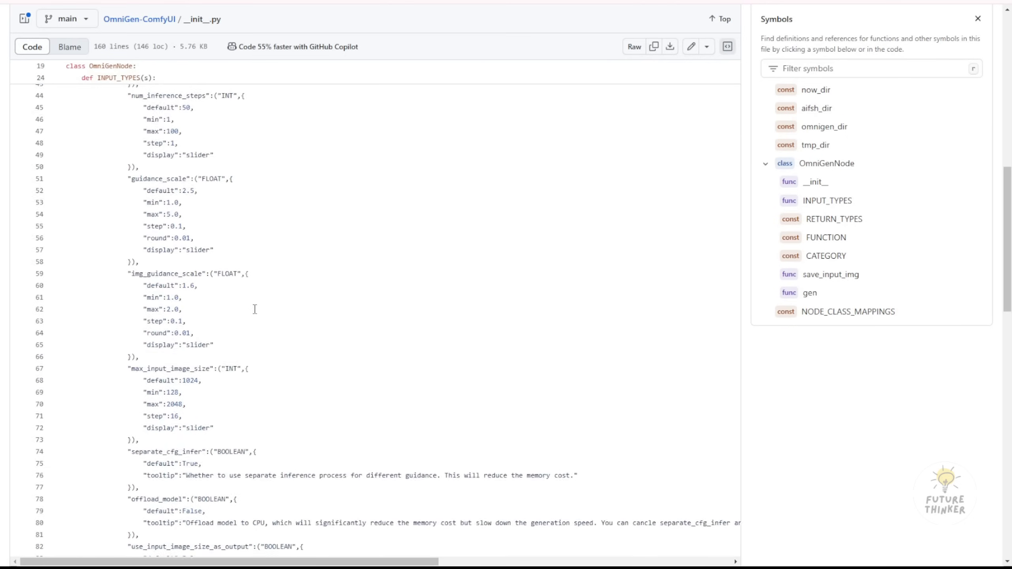
scroll(258, 314, "down", 7)
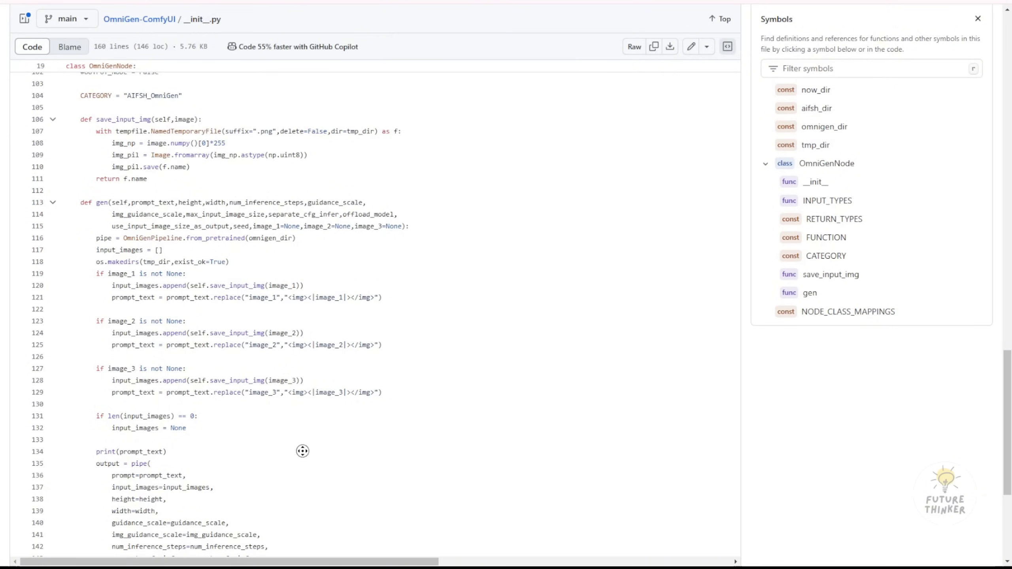
key("ctrl+Home")
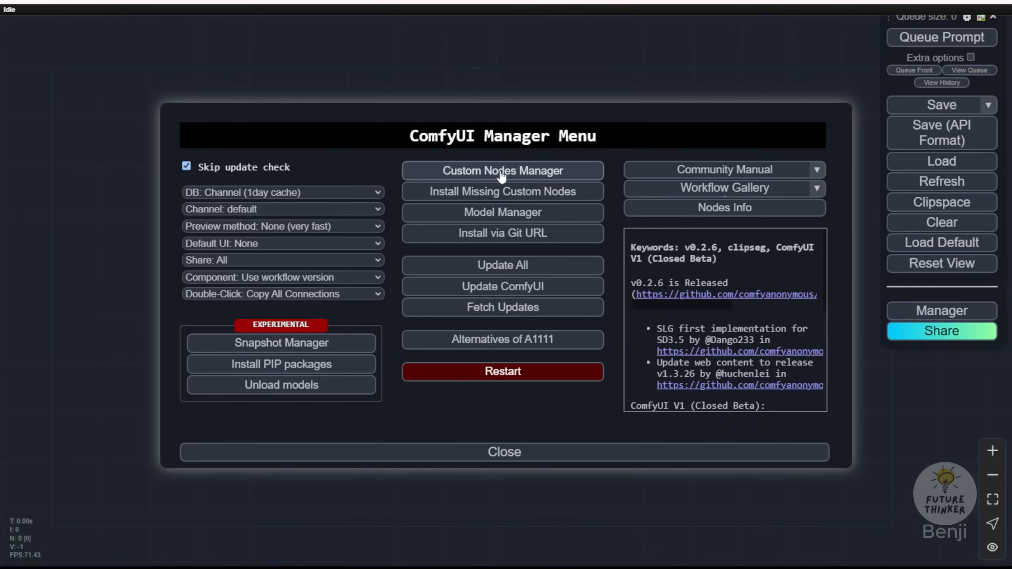
left_click(486, 106)
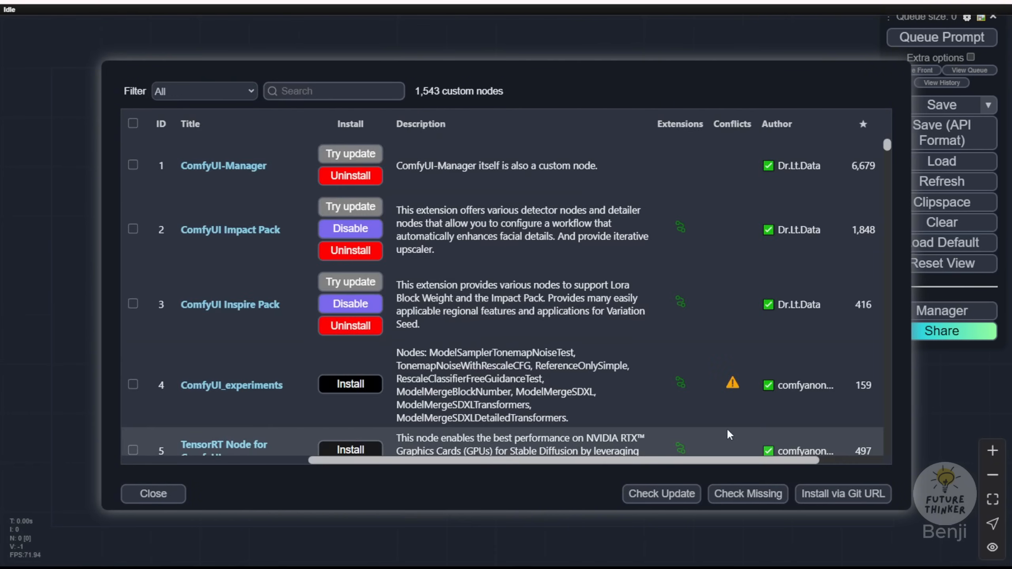
left_click(830, 501)
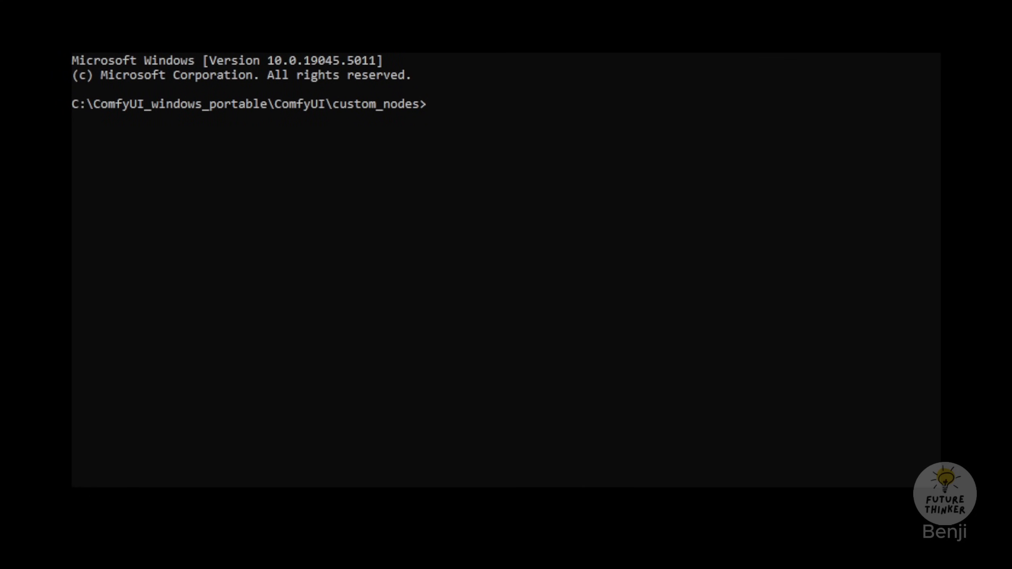
type("git clone https://github.com/AIFSH/OmniGen-ComfyUI.git")
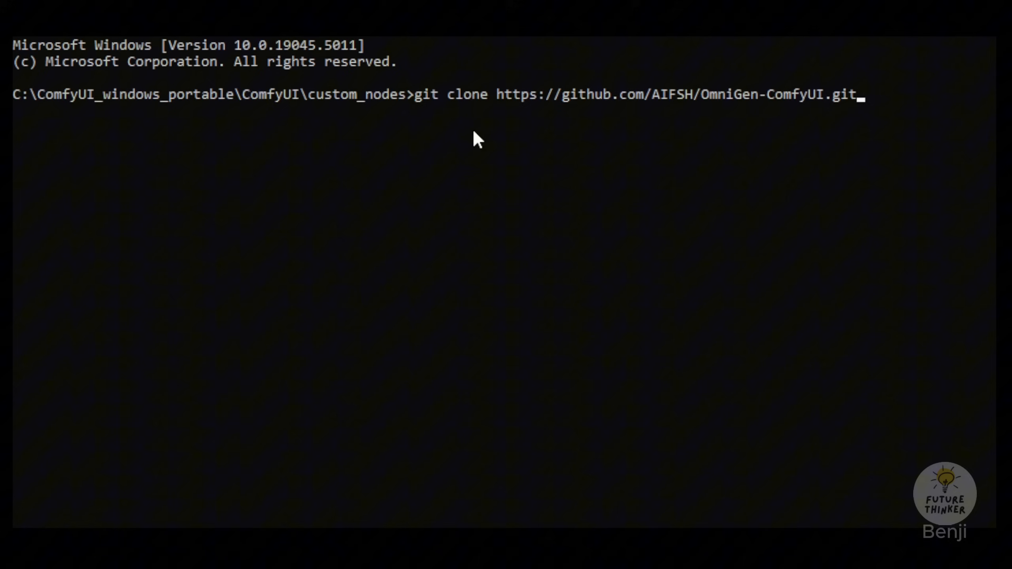
key("Return")
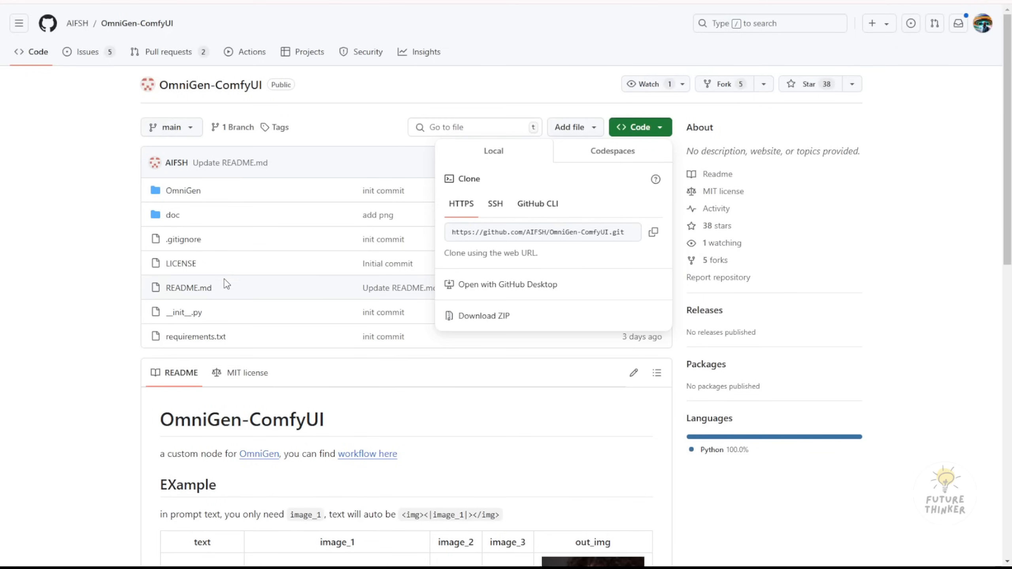
- Open requirements.txt in the OmniGen-ComfyUI repository and review its listed packages
left_click(165, 361)
left_click(201, 338)
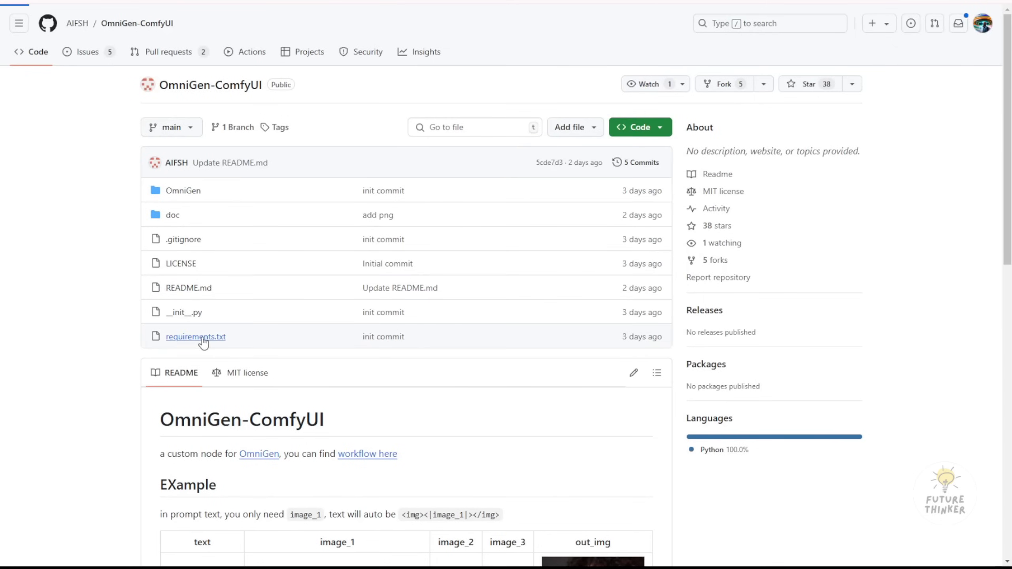
left_click_drag(95, 242, 63, 178)
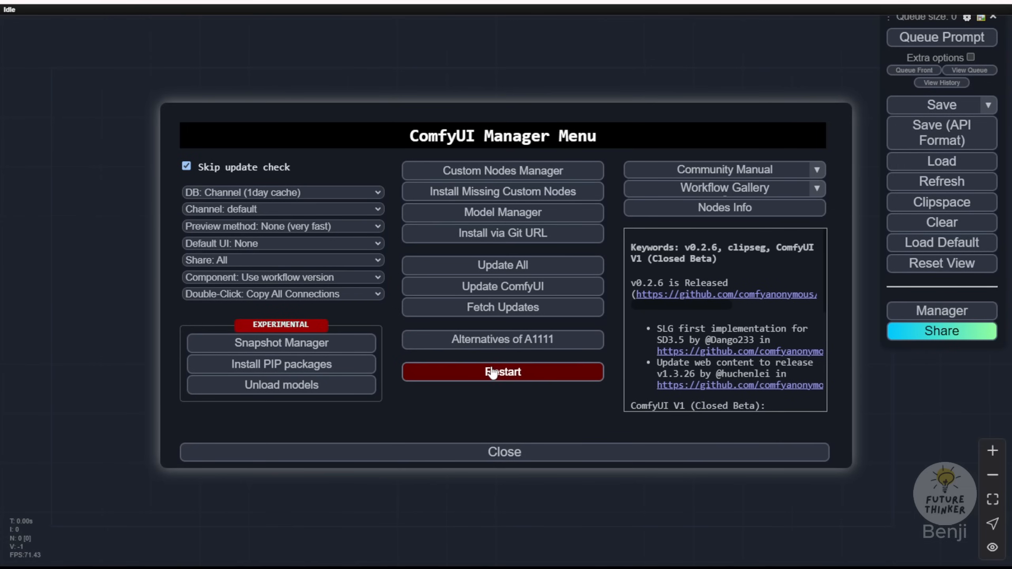
- Restart ComfyUI through the ComfyUI Manager
left_click(489, 374)
left_click(559, 58)
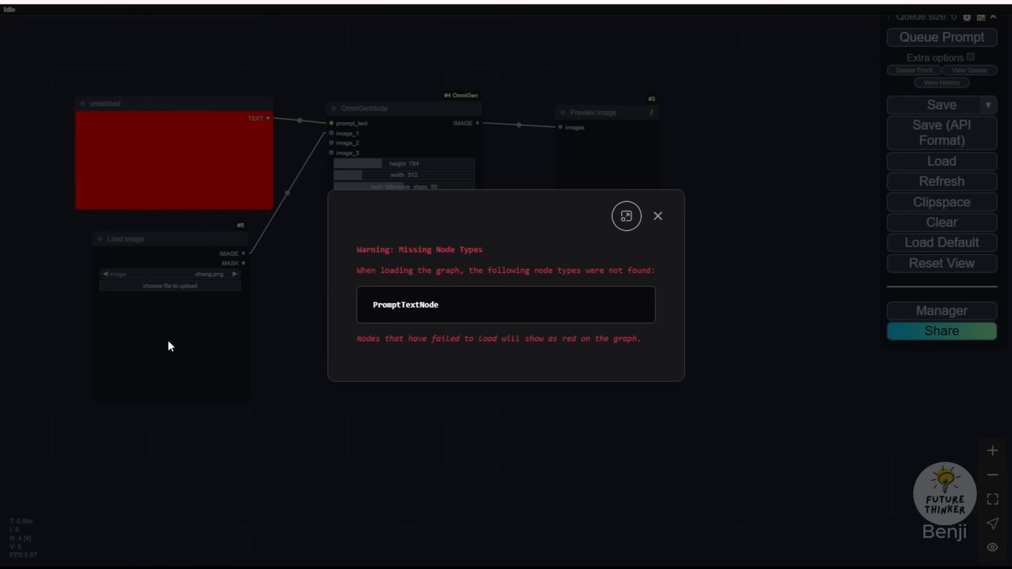
- Dismiss the missing node types warning and inspect the undefined text node and OmniGenNode in the loaded workflow
left_click(658, 216)
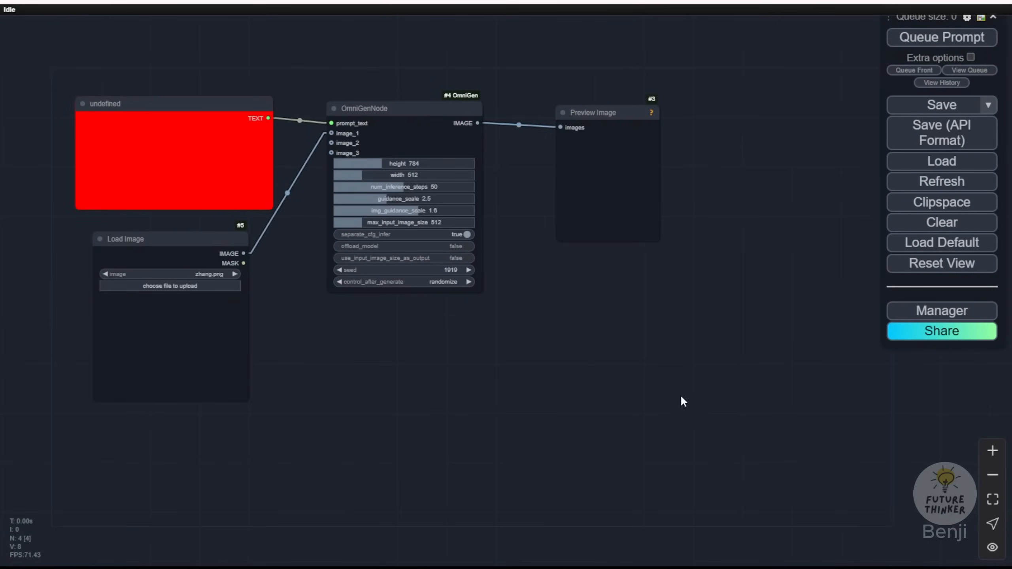
left_click_drag(393, 379, 494, 414)
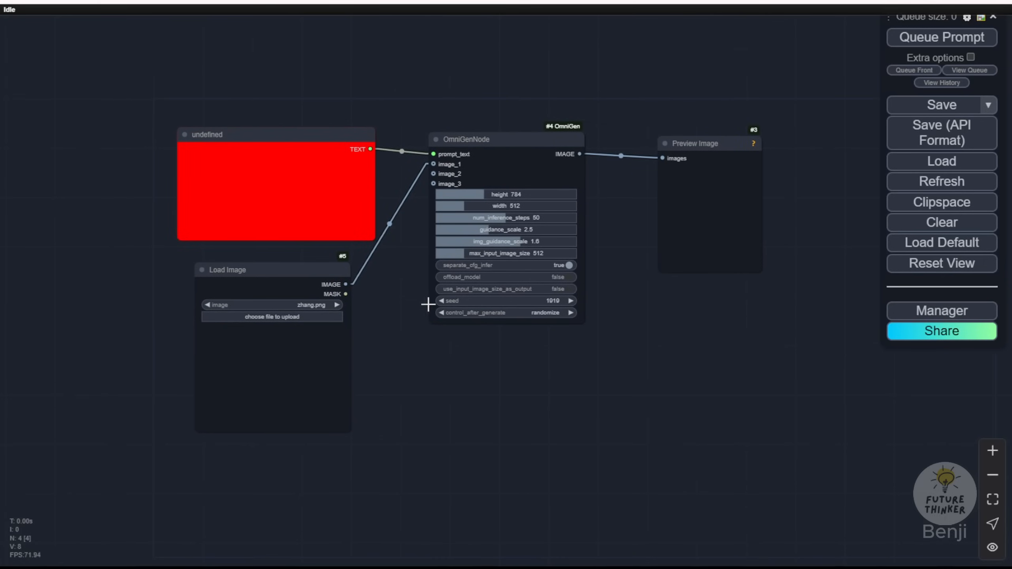
scroll(416, 294, "up", 6)
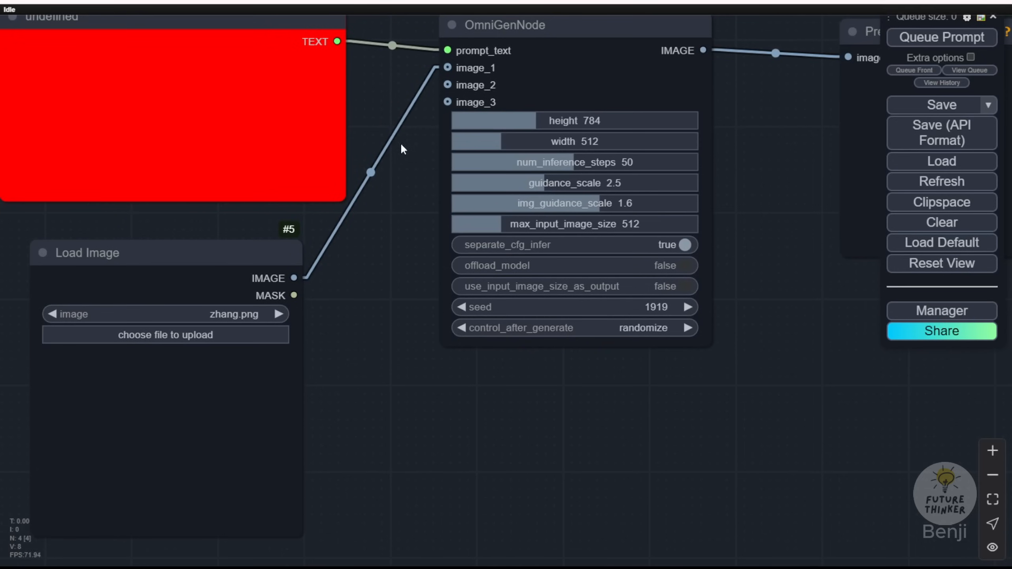
- Read GitHub issue #4 "Prompt text node?", examining the replacement code with its TextNode class and the PromptTextNode entry in NODE_CLASS_MAPPINGS
left_click_drag(141, 93, 313, 93)
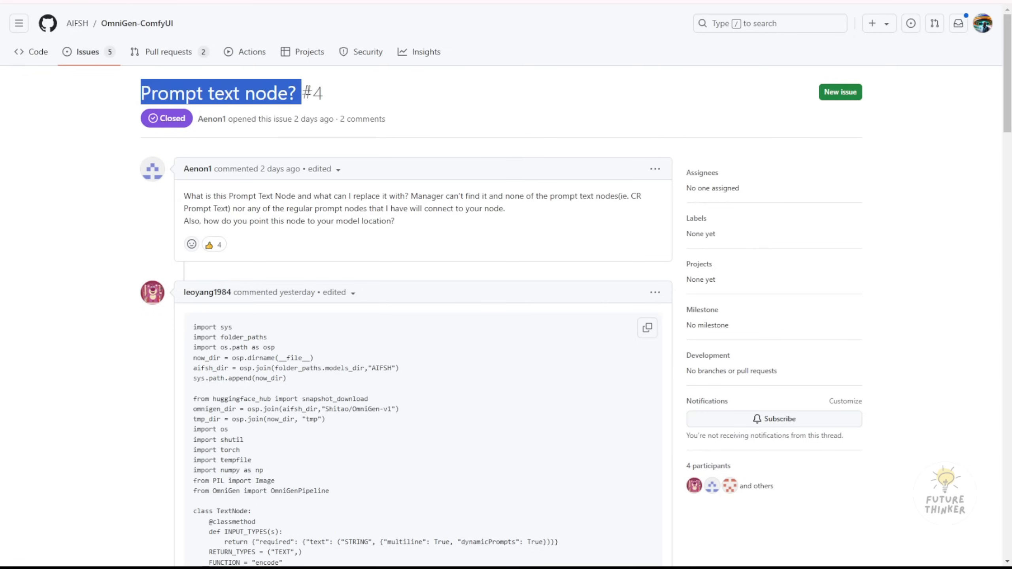
scroll(269, 267, "down", 5)
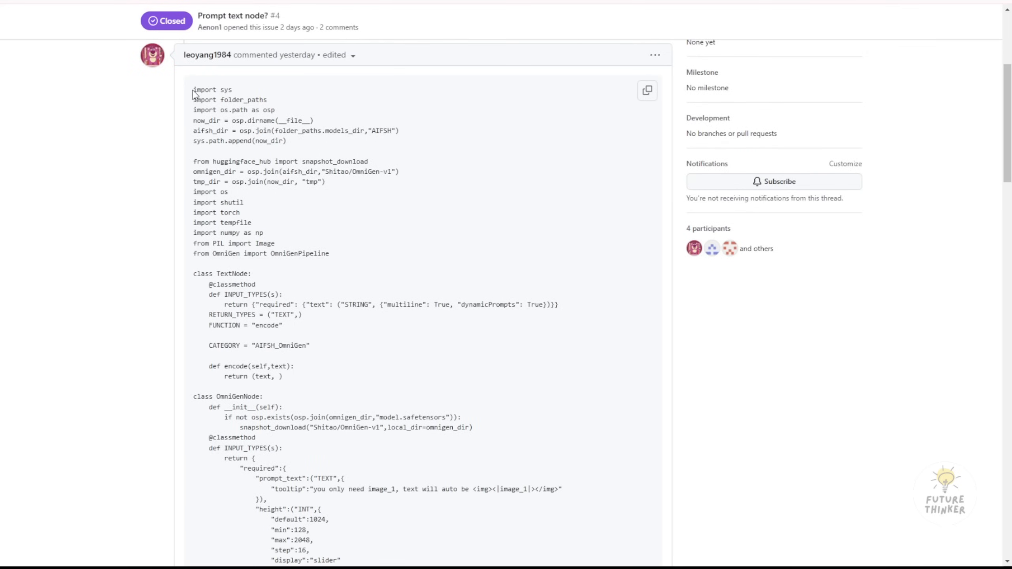
left_click_drag(193, 94, 376, 418)
scroll(458, 393, "down", 4)
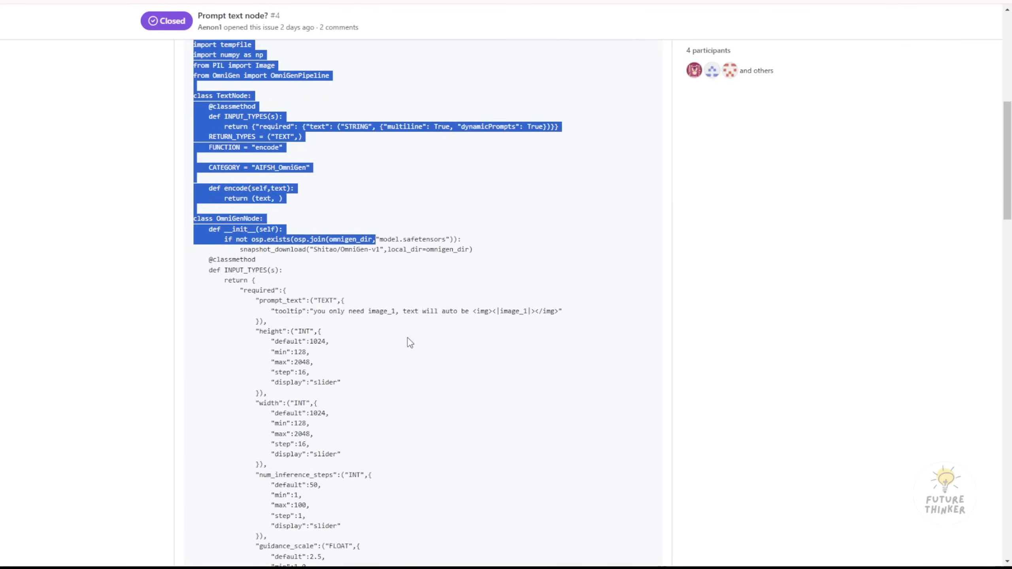
scroll(411, 343, "down", 20)
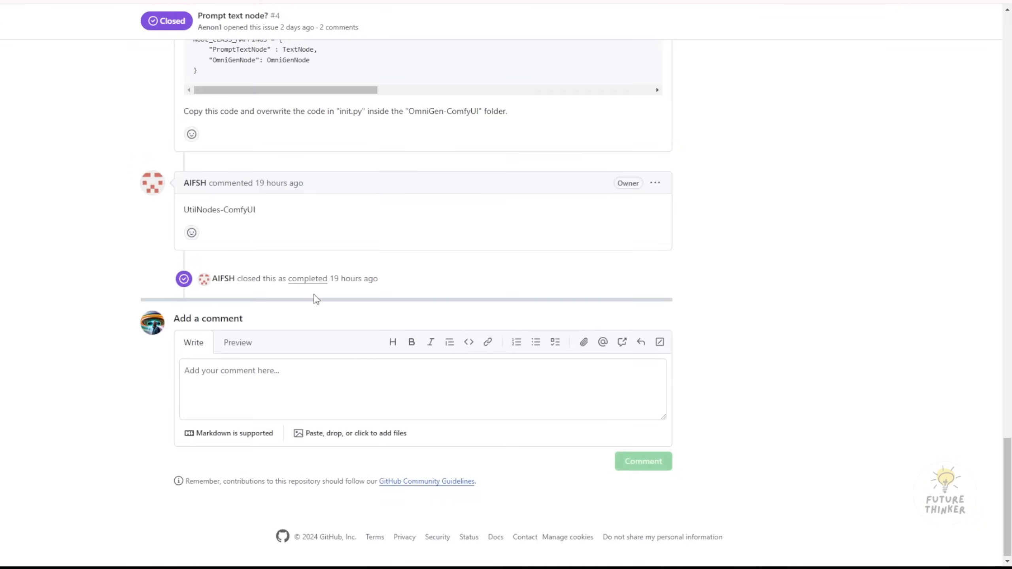
scroll(316, 299, "up", 4)
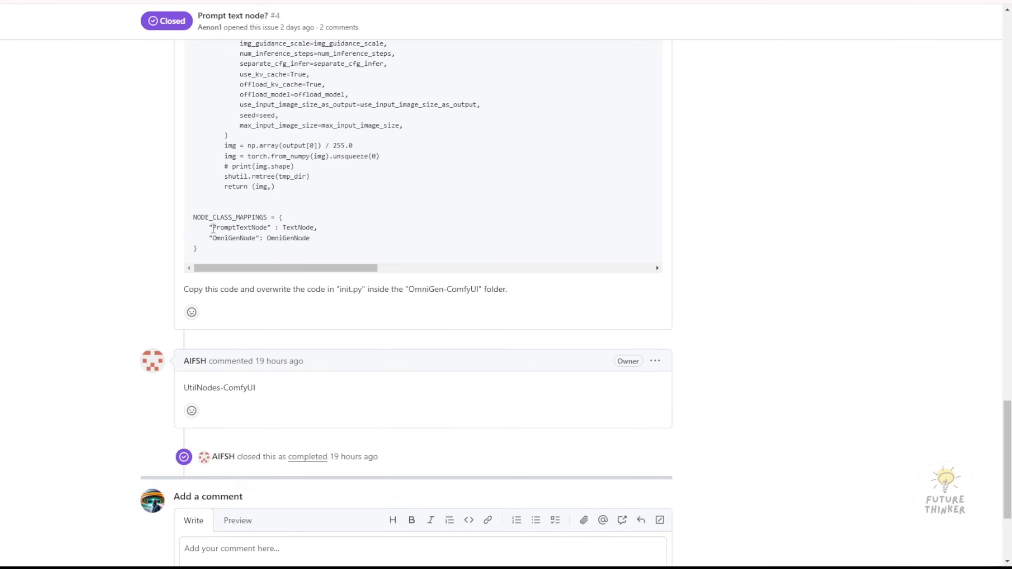
left_click_drag(191, 218, 316, 229)
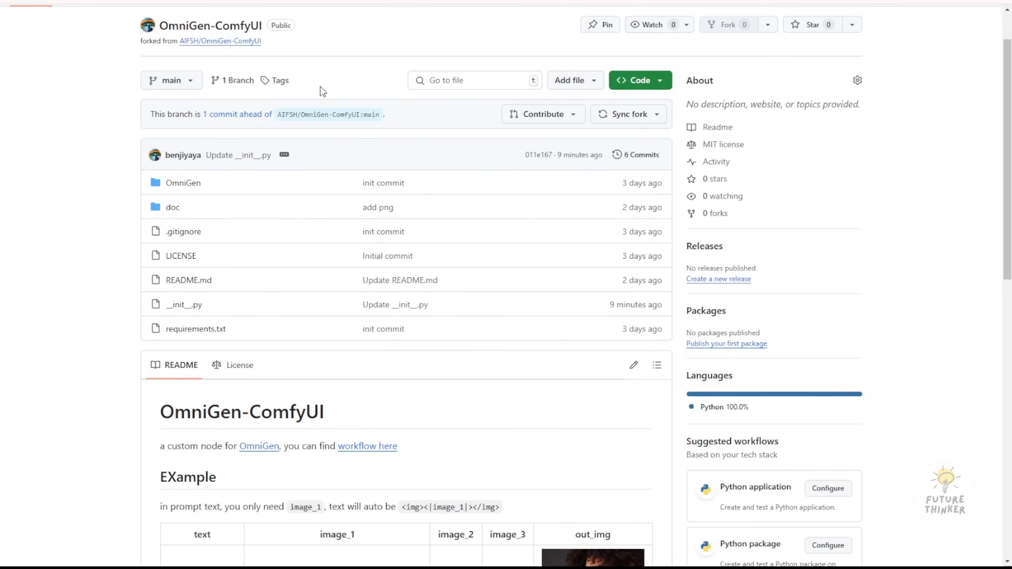
- In the forked OmniGen-ComfyUI repository, check the original repository reference and review the TextNode class in the updated __init__.py
scroll(362, 199, "up", 3)
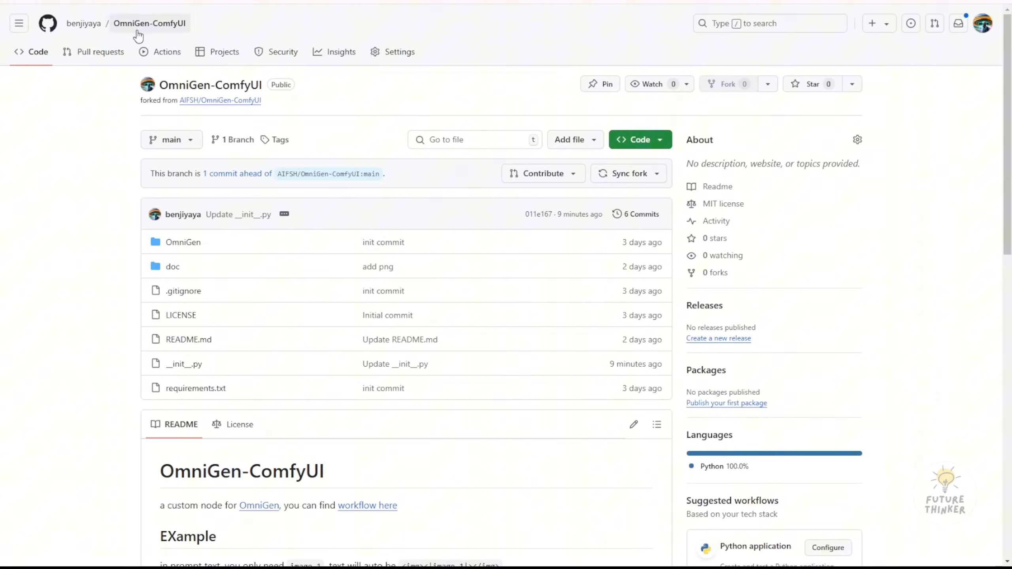
double_click(204, 102)
left_click(317, 126)
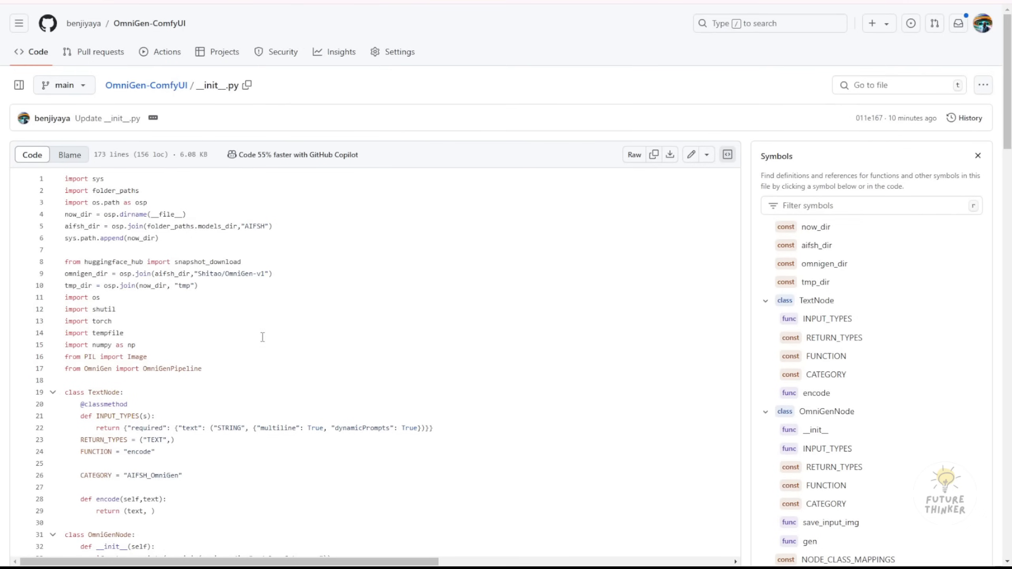
scroll(262, 337, "down", 4)
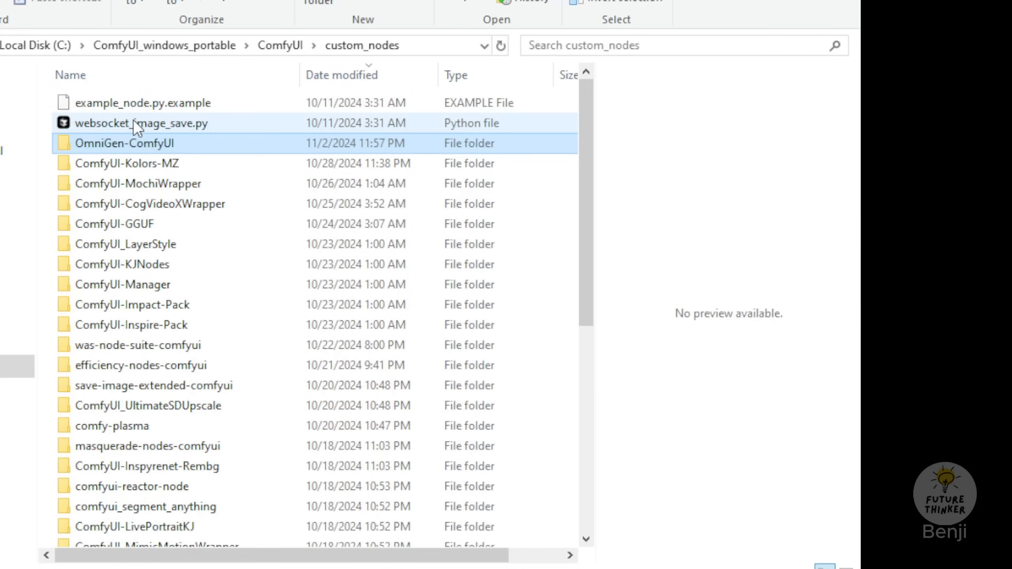
key("Delete")
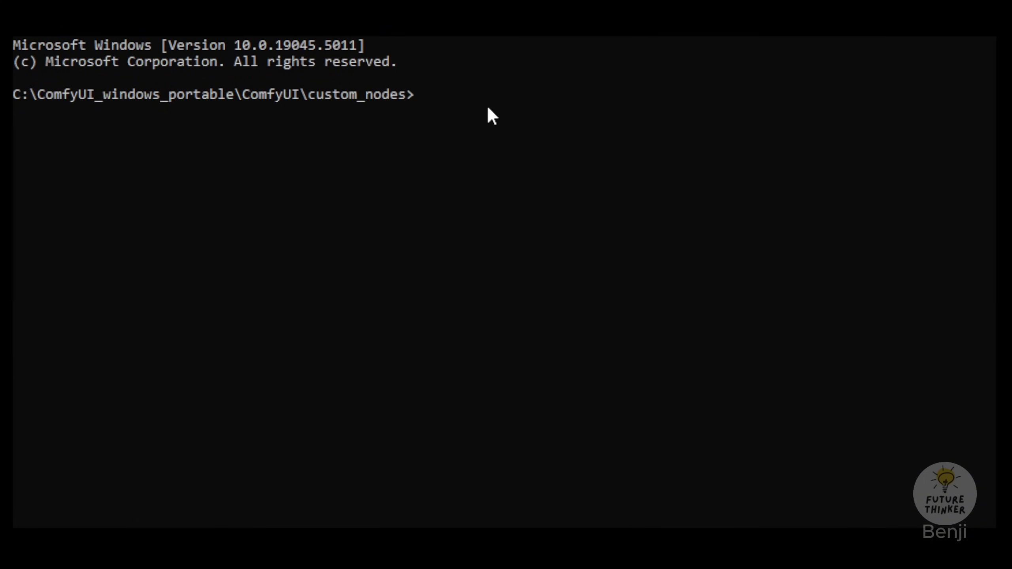
type("git clone https://github.com/benjiyaya/OmniGen-ComfyUI.git")
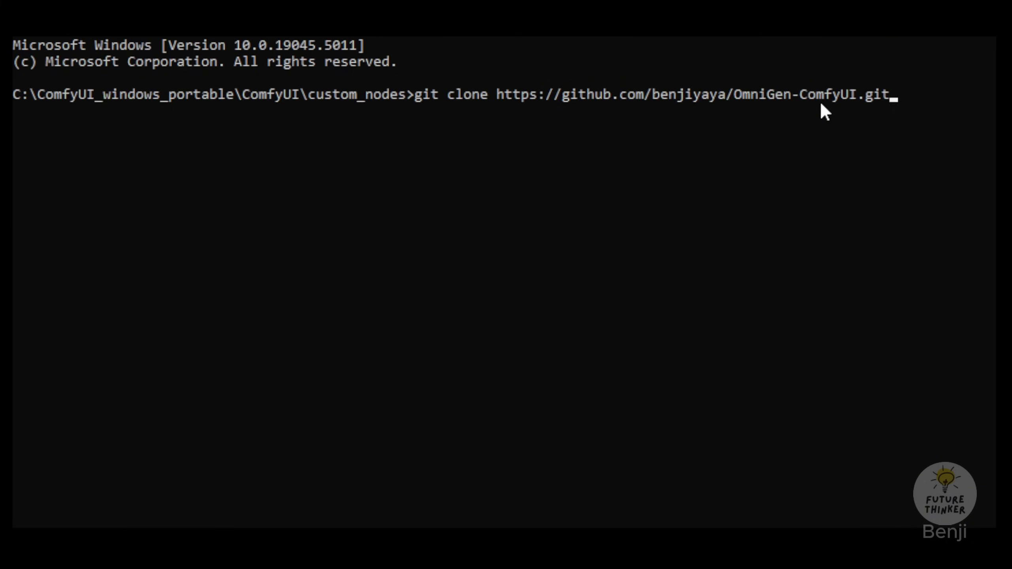
key("Return")
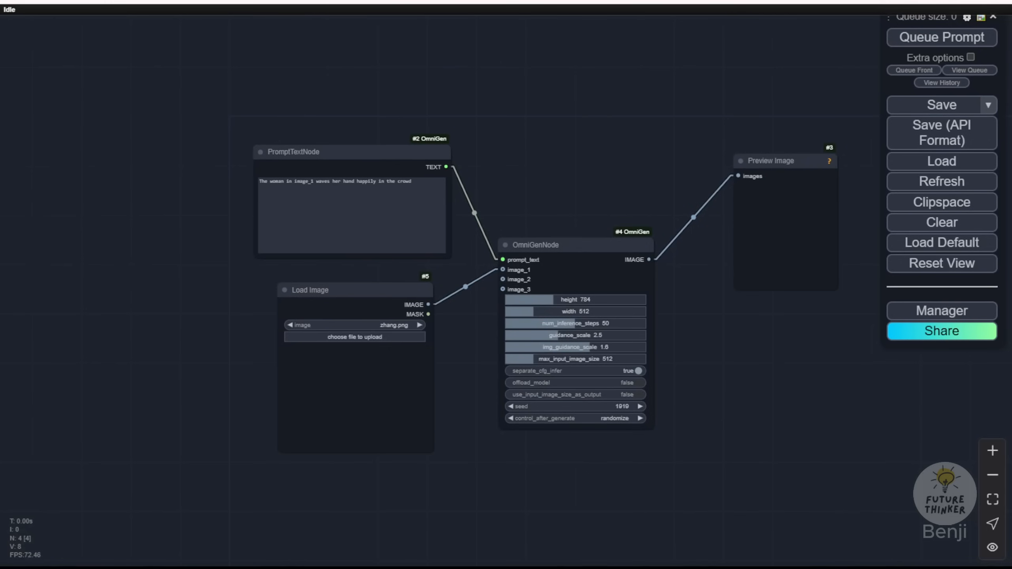
- Inspect the PromptTextNode, its compatible TEXT output connections, and the OmniGenNode inputs and settings in the ComfyUI workflow
scroll(367, 155, "up", 4)
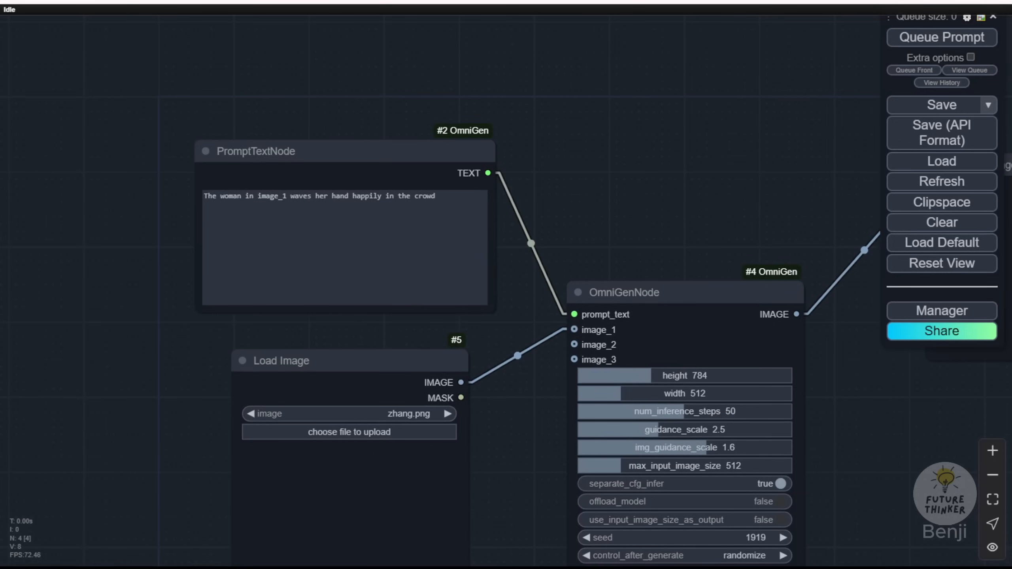
mouse_move(309, 142)
left_mouse_down()
mouse_move(293, 143)
mouse_move(308, 132)
left_mouse_up()
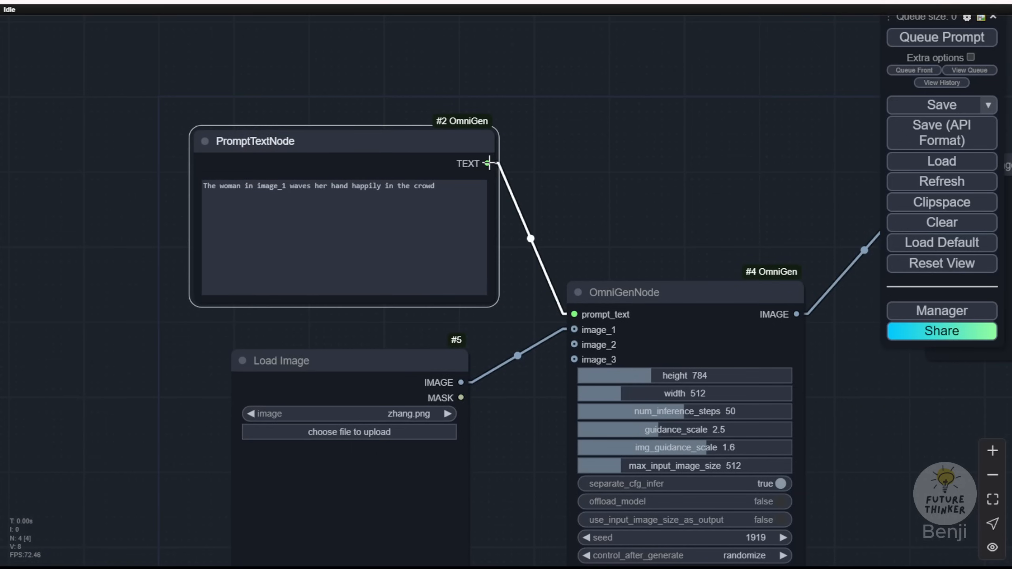
left_click_drag(487, 163, 642, 122)
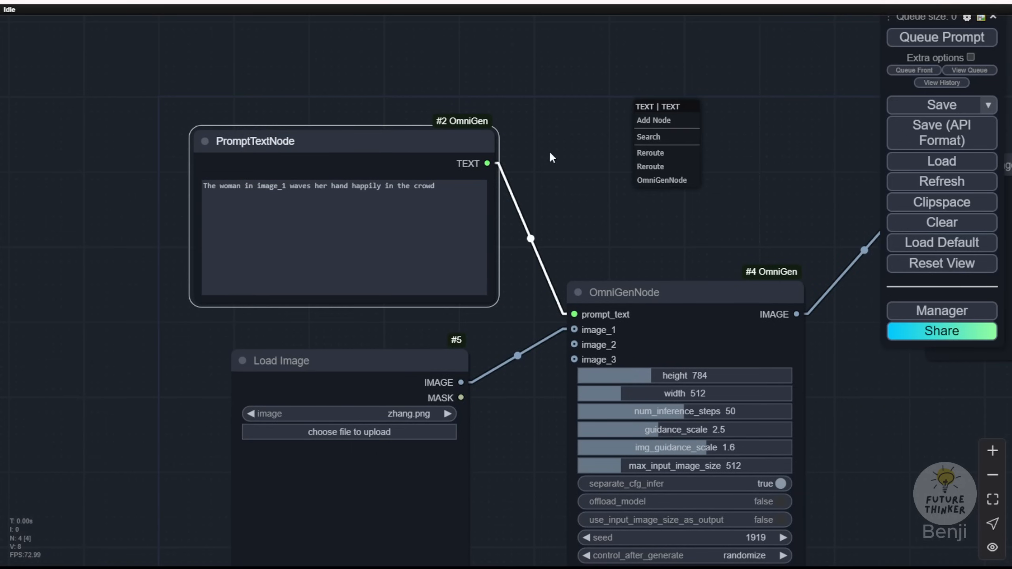
left_click(531, 154)
scroll(342, 165, "up", 2)
scroll(342, 164, "up", 1)
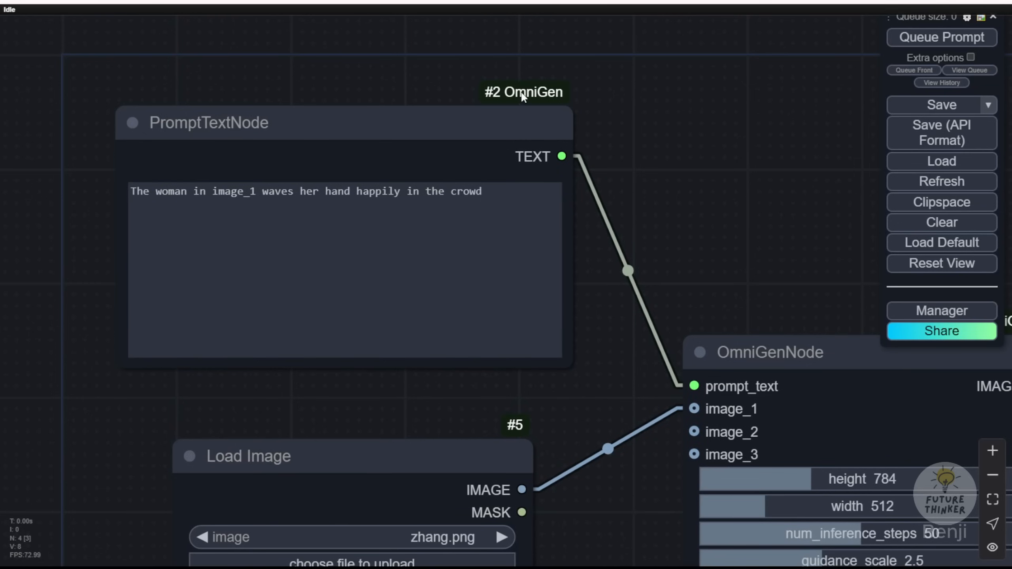
left_click_drag(775, 275, 508, 177)
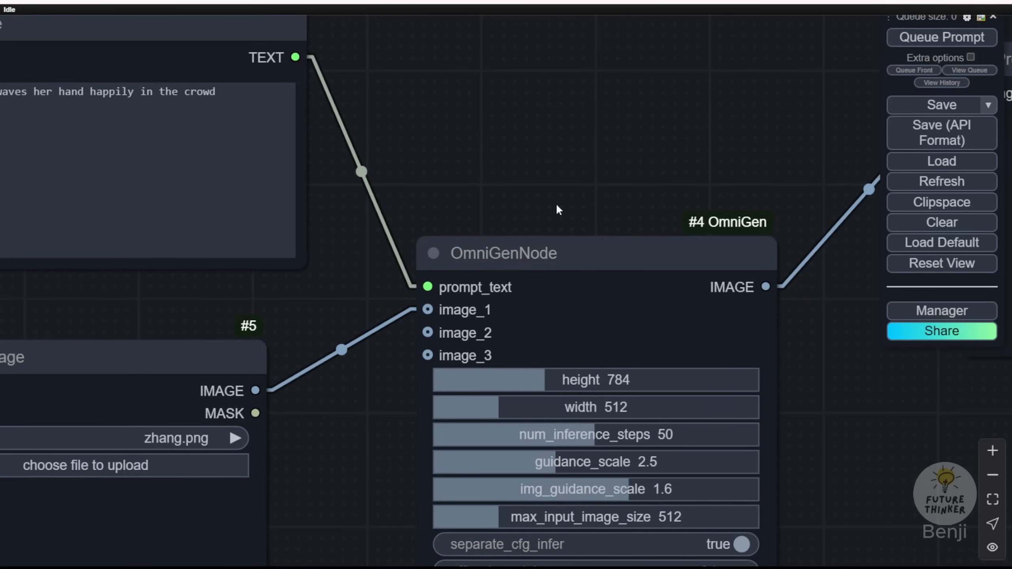
- Widen the OmniGenNode and reposition it between the input nodes and Preview Image, reviewing its generation settings
left_click_drag(407, 113, 490, 222)
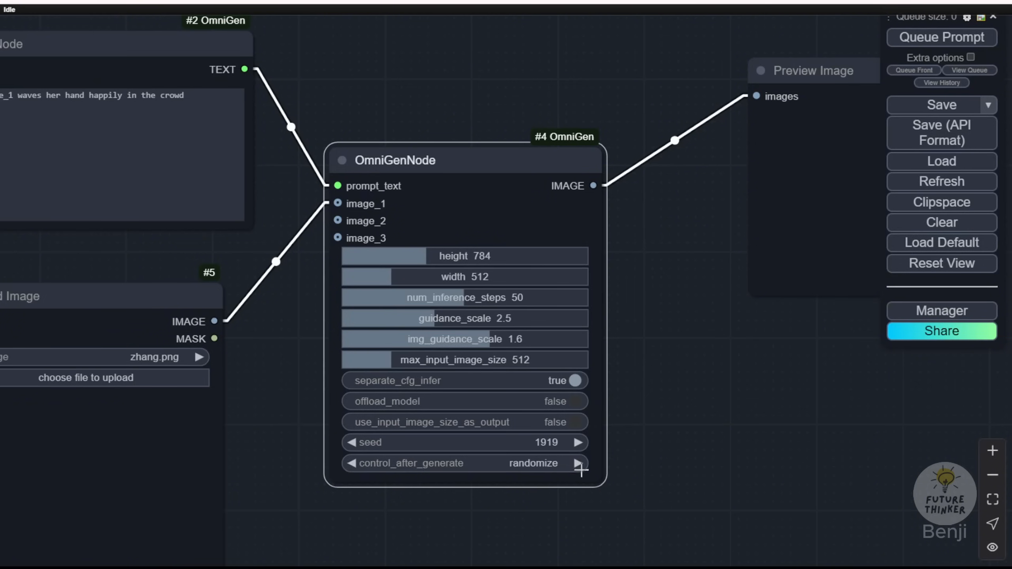
left_click_drag(599, 477, 620, 448)
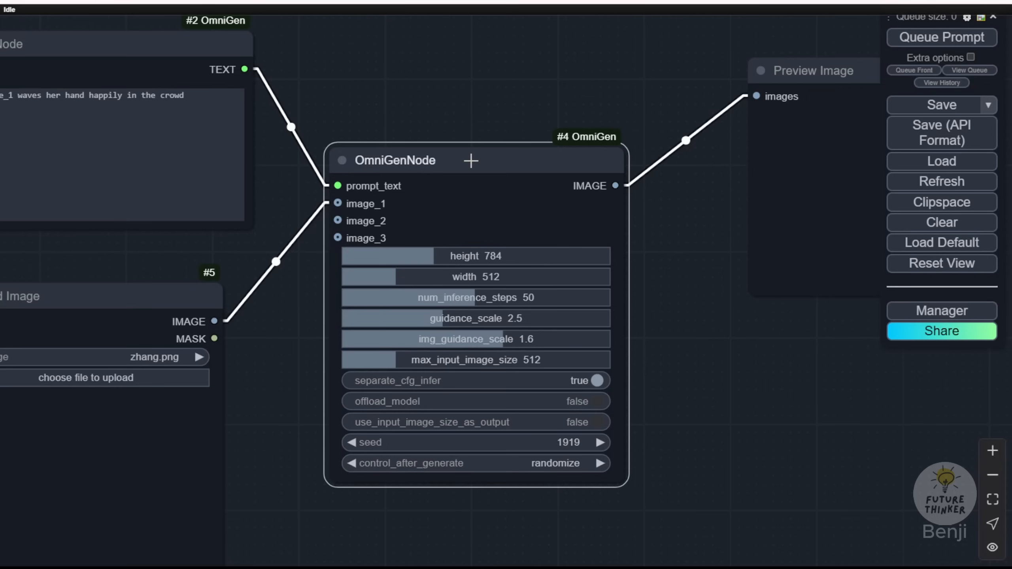
left_click_drag(466, 175, 496, 164)
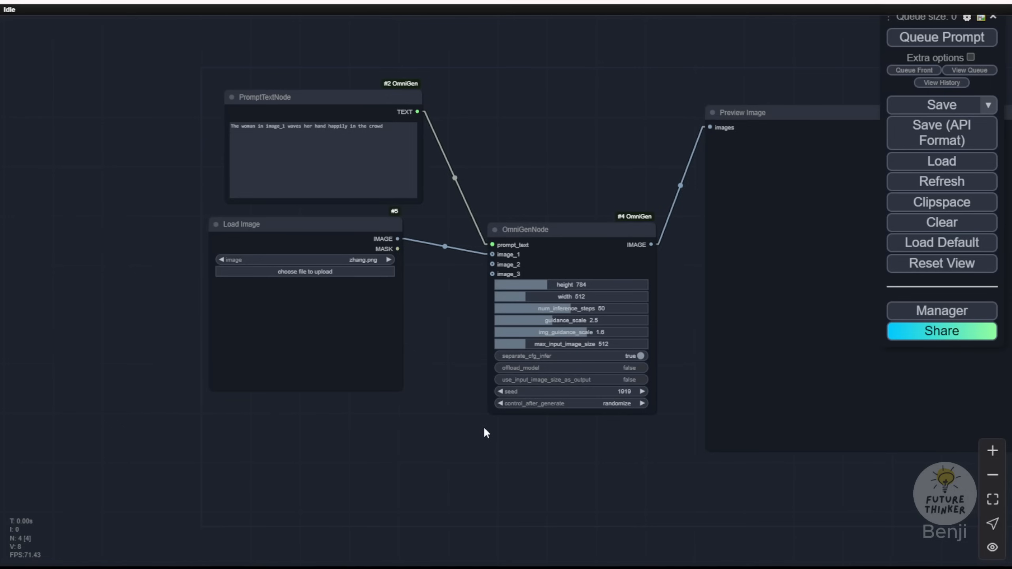
scroll(596, 339, "up", 4)
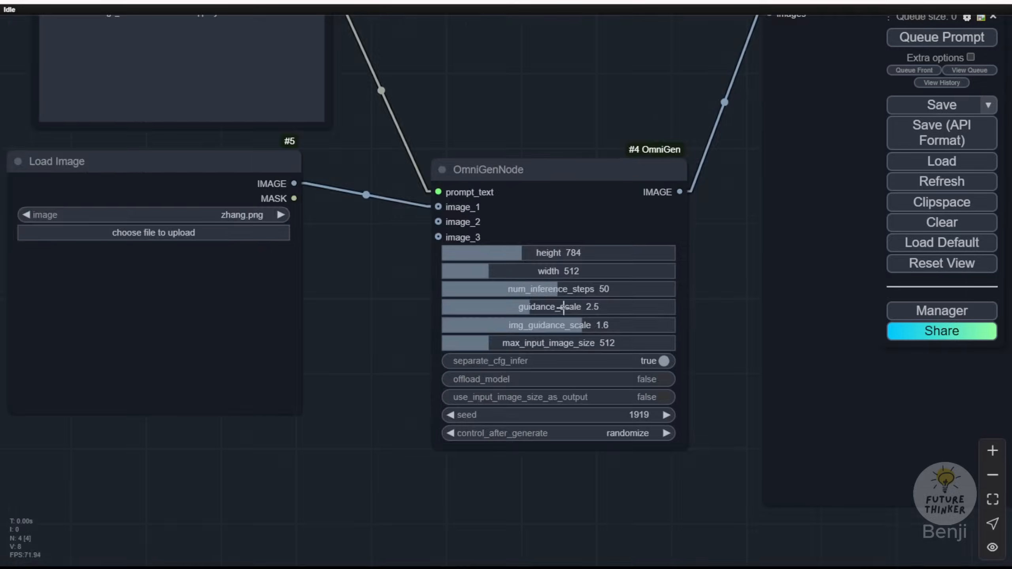
scroll(563, 307, "up", 4)
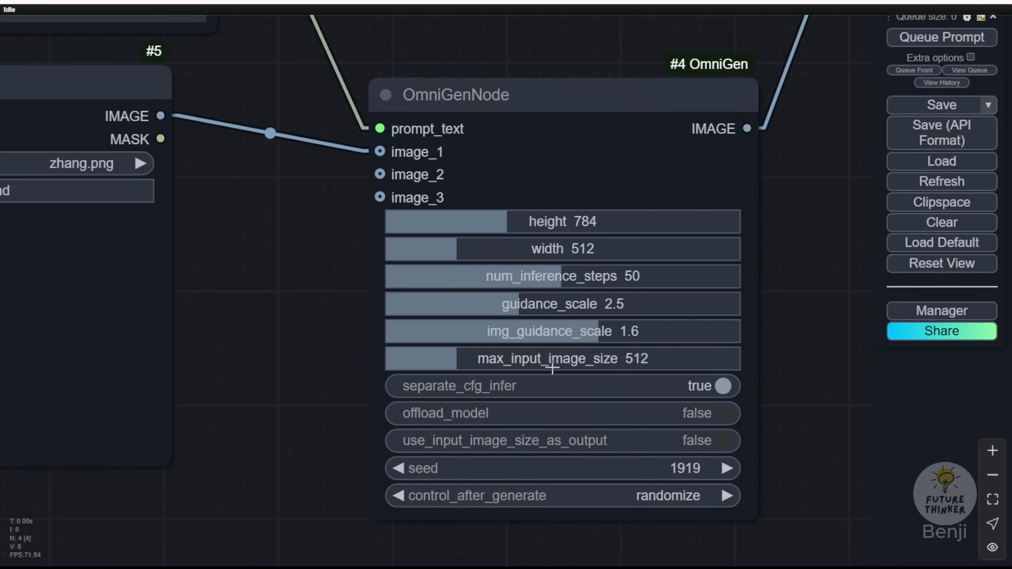
scroll(354, 441, "down", 6)
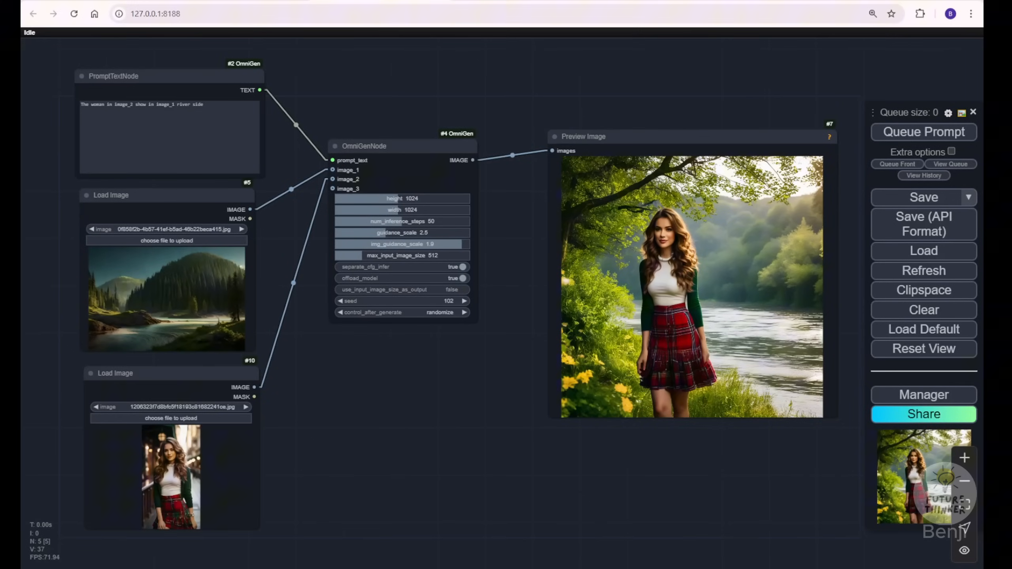
- Examine the river side workflow's two image inputs, its OmniGenNode connections and the PromptTextNode wording that references image_2 and image_1
left_click_drag(318, 70, 362, 65)
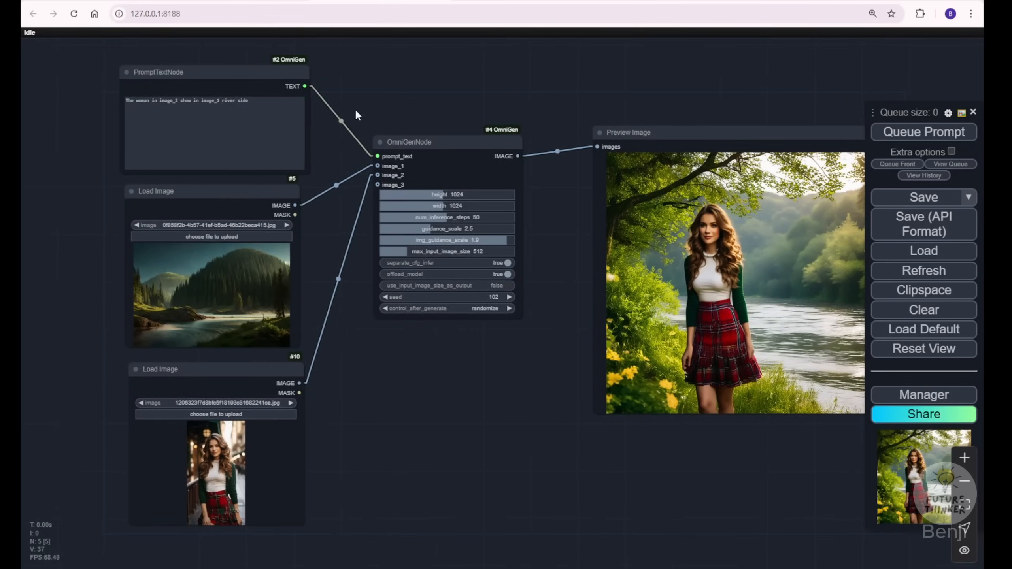
scroll(370, 297, "down", 3)
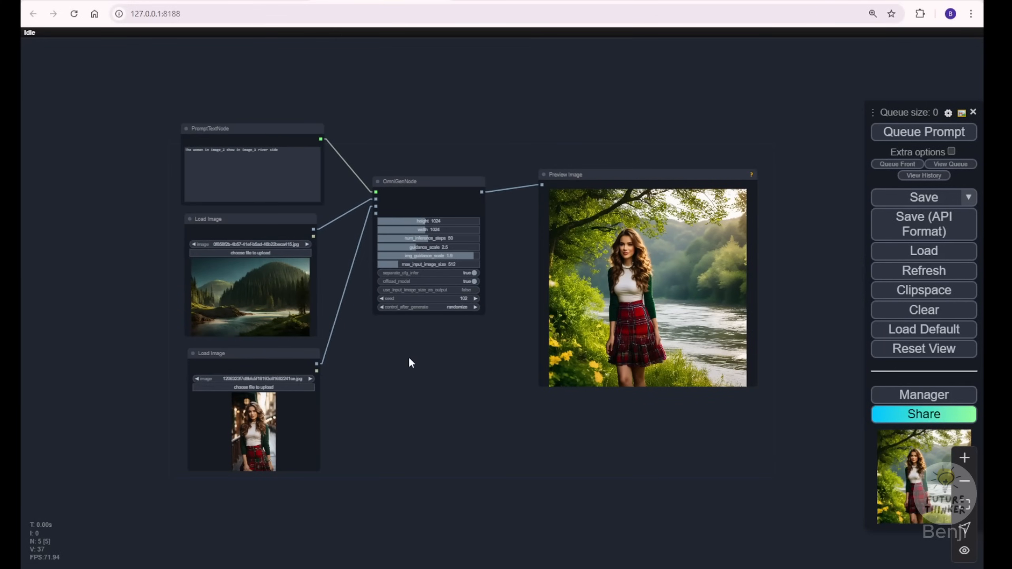
scroll(400, 348, "up", 5)
left_click_drag(400, 348, 415, 414)
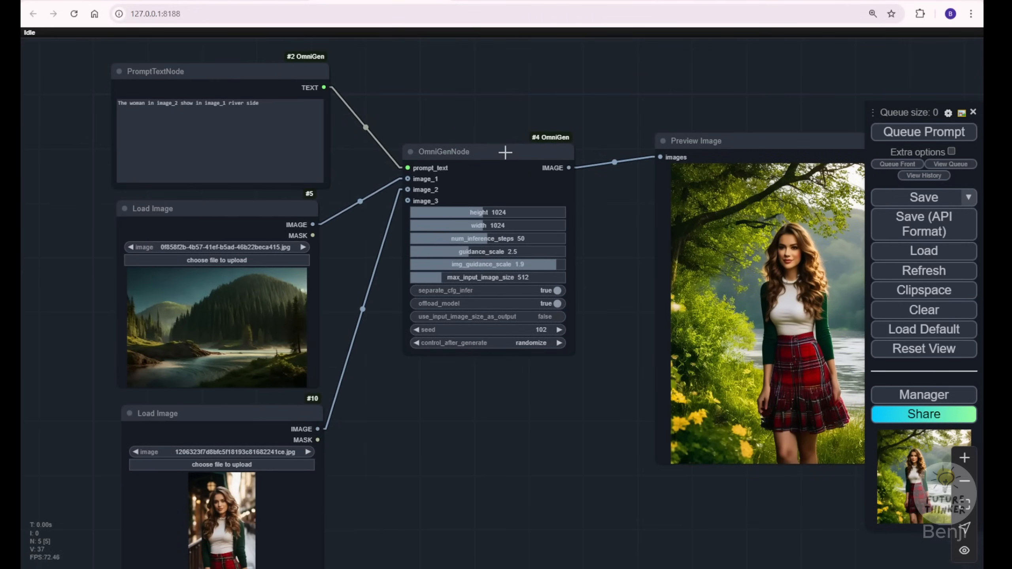
left_click_drag(505, 152, 510, 167)
scroll(537, 116, "up", 3)
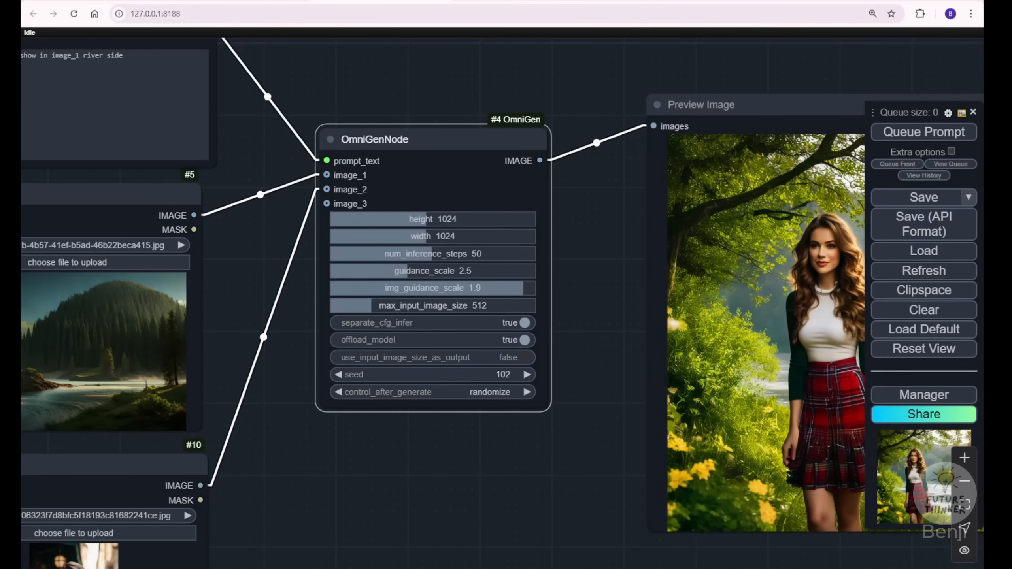
left_click_drag(300, 82, 467, 143)
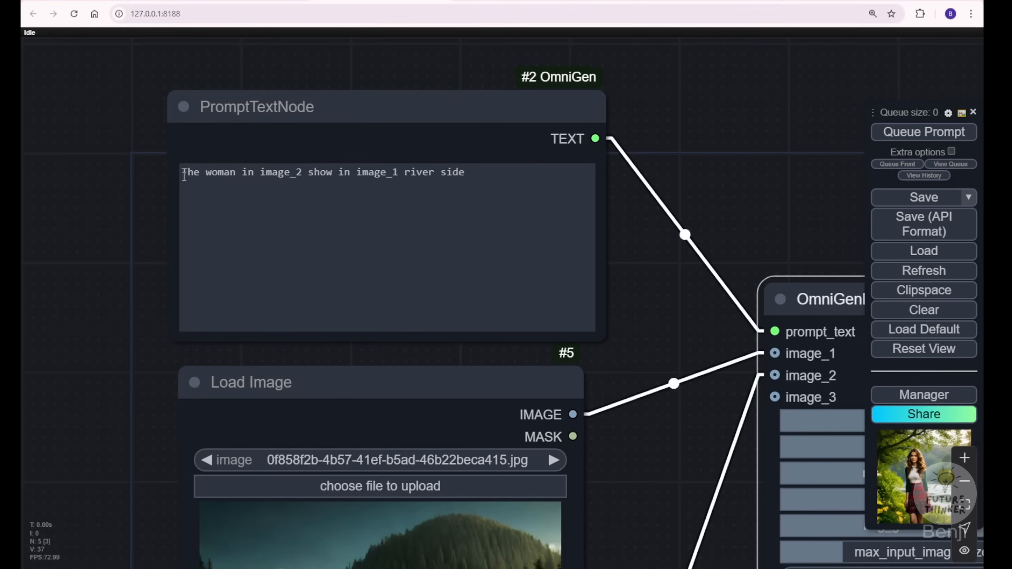
left_click_drag(184, 175, 416, 172)
left_click(449, 172)
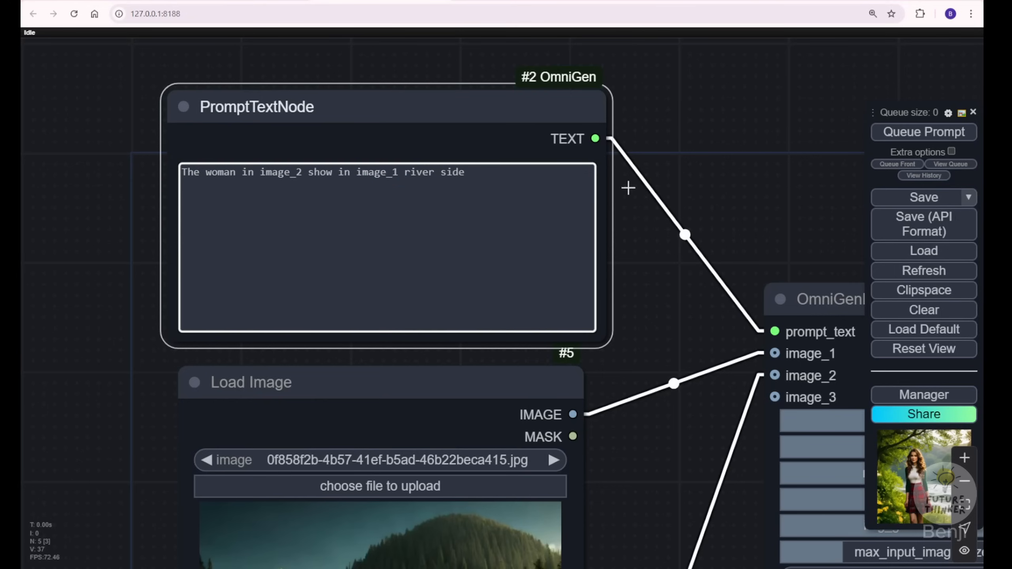
- Move the OmniGenNode lower and place the landscape Load Image node between the PromptTextNode and the portrait Load Image node
left_click(689, 297)
scroll(688, 297, "down", 6)
left_click_drag(682, 288, 571, 20)
left_click_drag(568, 80, 449, 216)
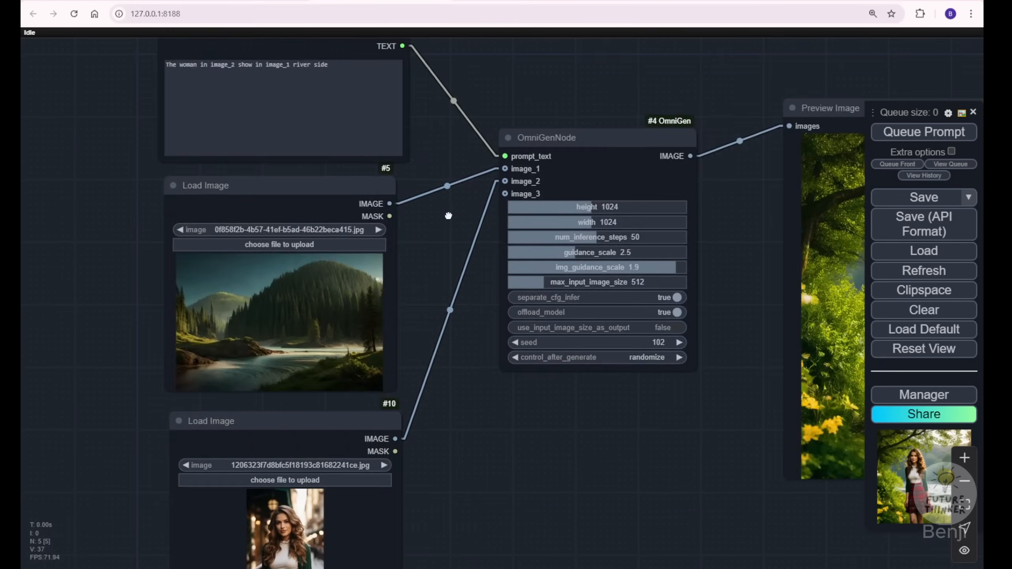
scroll(448, 216, "down", 3)
left_click(170, 255)
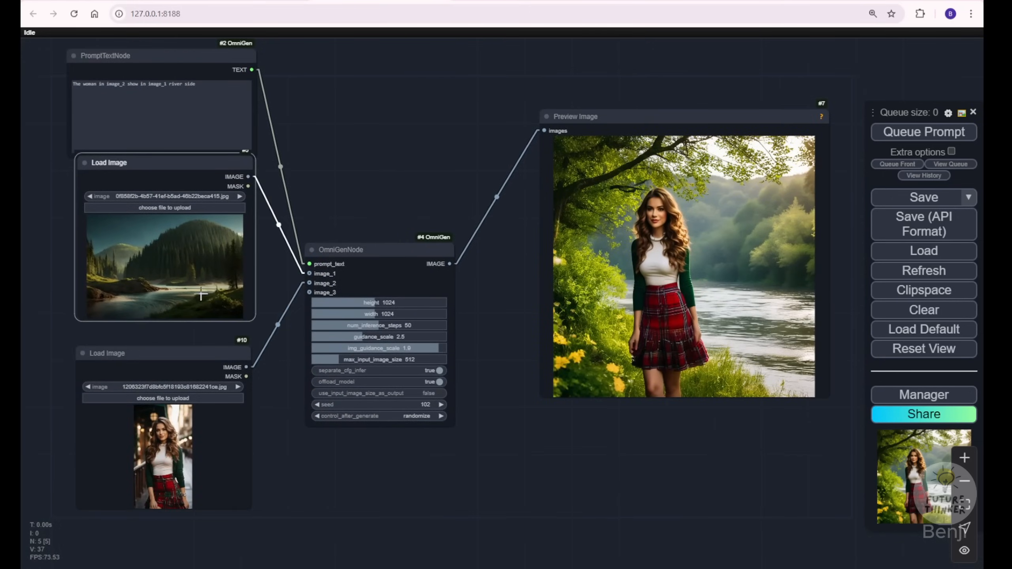
scroll(196, 295, "up", 1)
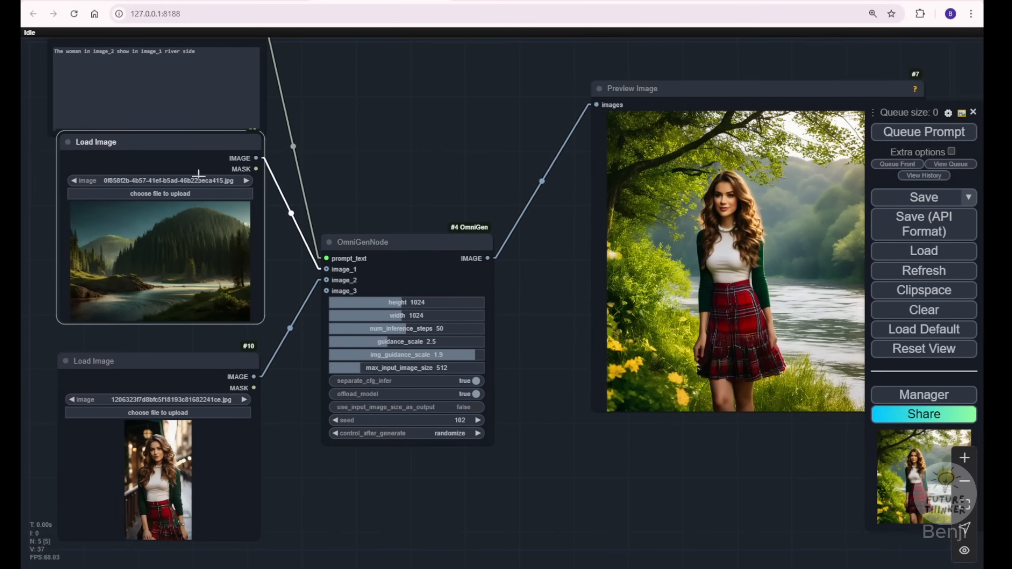
left_click_drag(199, 148, 195, 159)
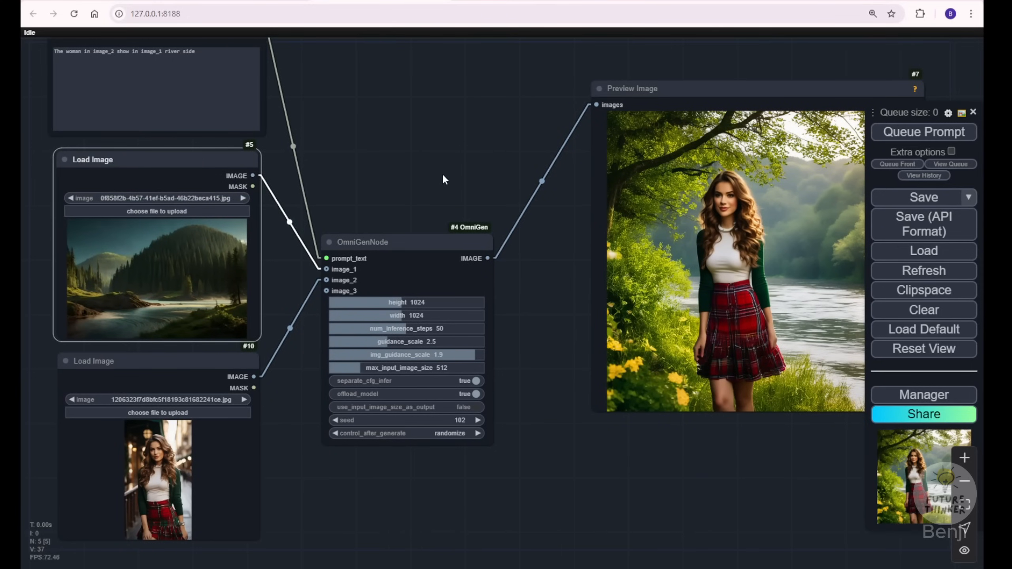
left_click_drag(442, 173, 378, 128)
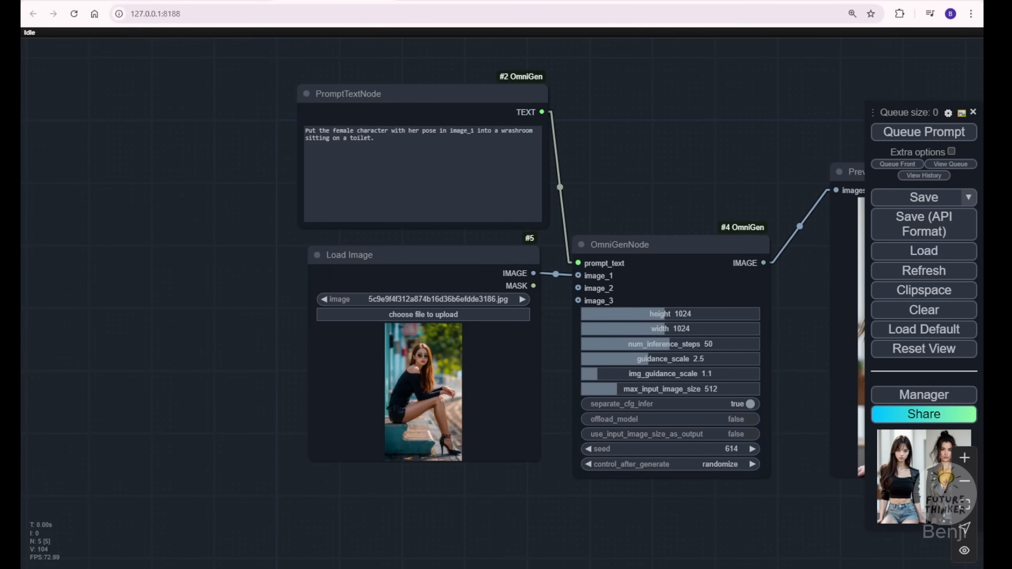
- Examine the single-image workflow's prompt for moving the seated woman, including its image_1 reference, alongside the loaded photo and OmniGenNode settings
left_click_drag(203, 335, 167, 272)
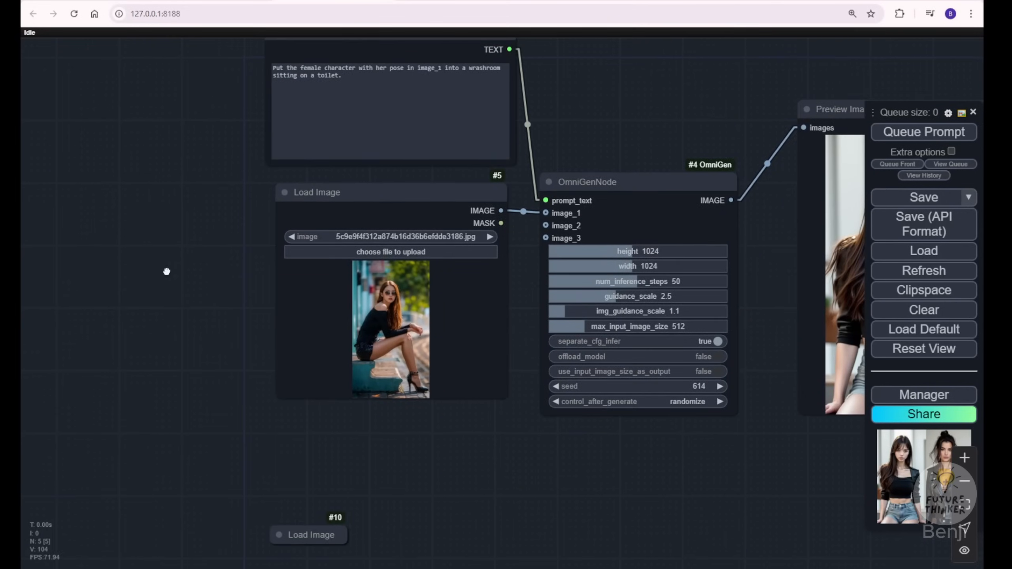
left_click_drag(212, 312, 147, 379)
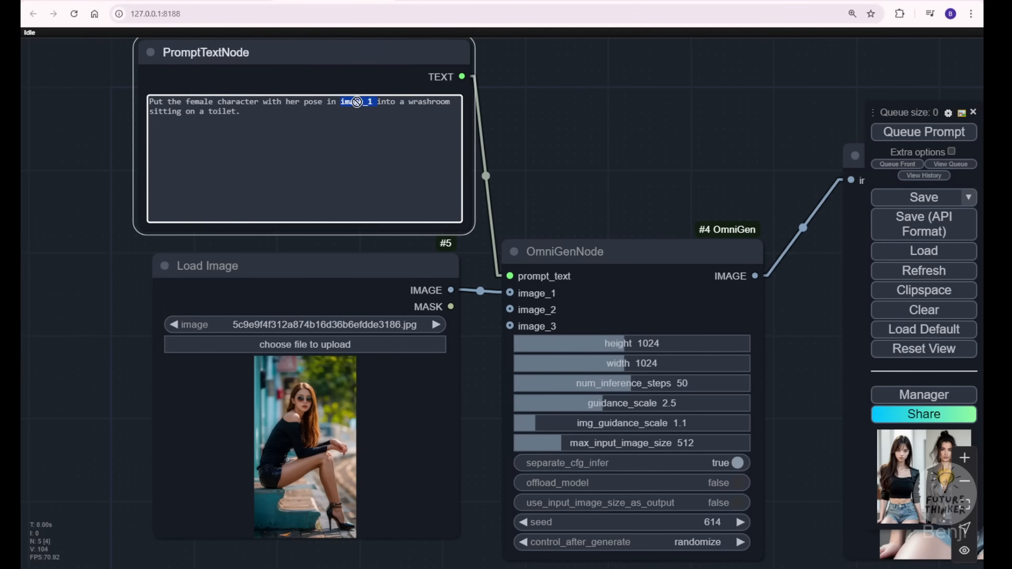
left_click(394, 104)
left_click_drag(381, 102, 435, 102)
left_click(435, 102)
left_click(240, 116)
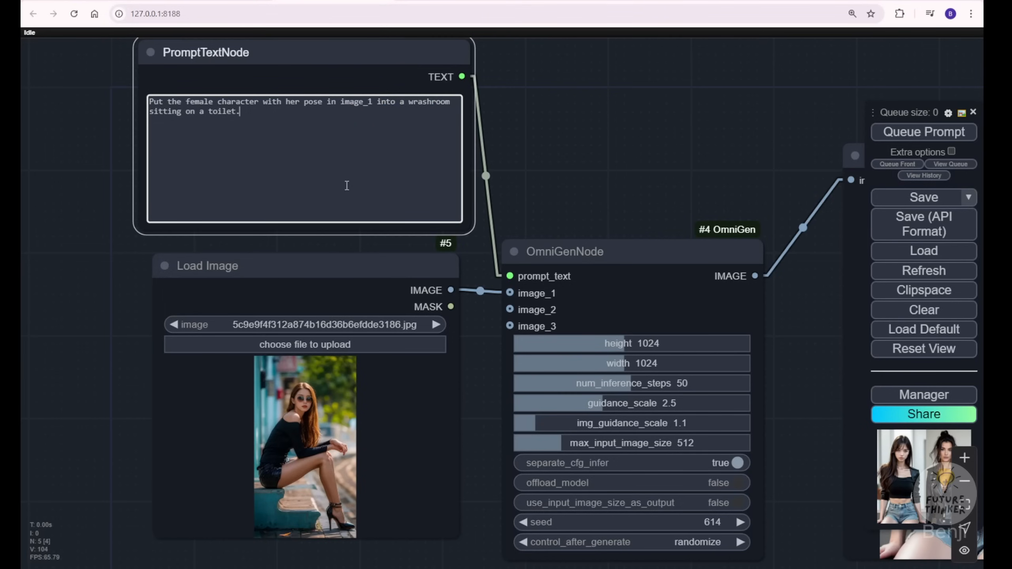
left_click(639, 171)
scroll(662, 177, "down", 3)
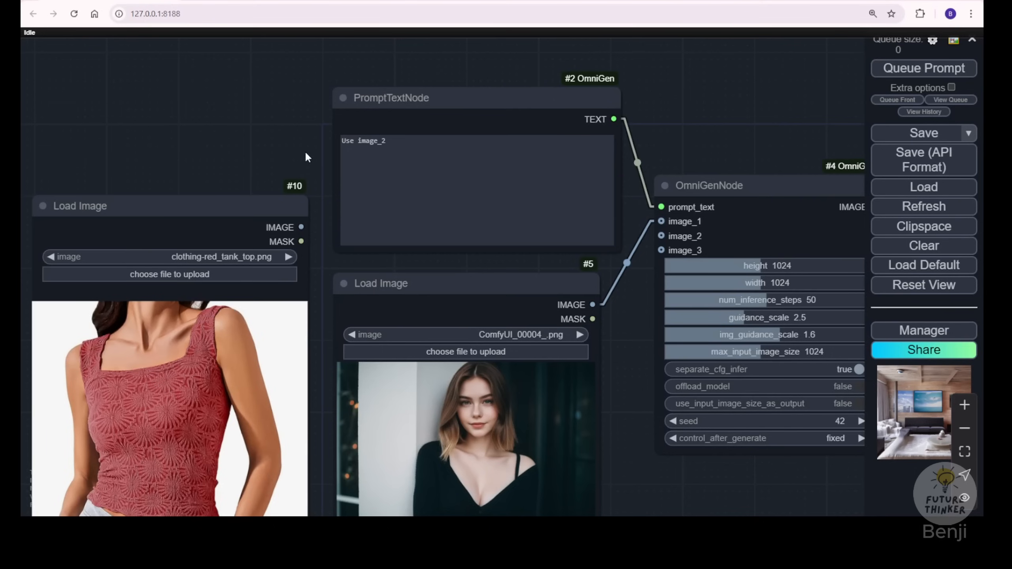
- Enter the prompt "Use image_2 clothing put on image_1 woman for the clothing outfit. Using the same image background and character pose of the image_1." and queue it
left_click(452, 148)
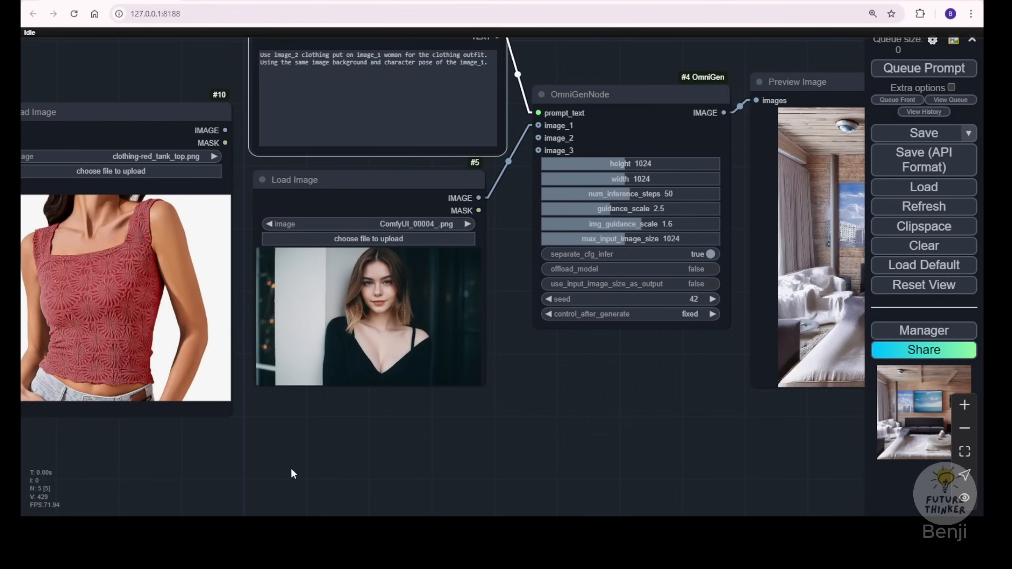
left_click_drag(293, 473, 395, 487)
left_click(918, 71)
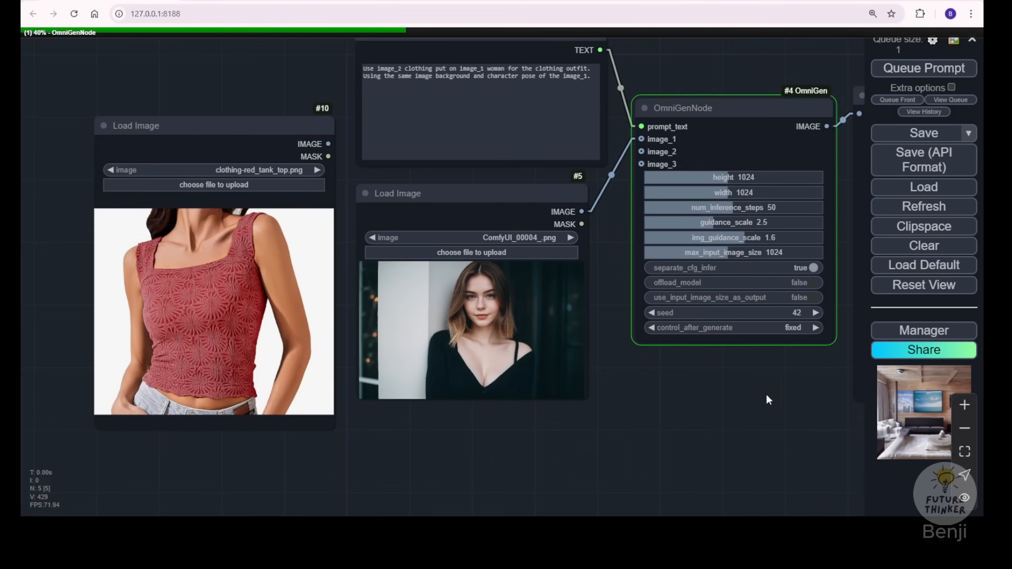
scroll(720, 440, "down", 1)
left_click_drag(719, 440, 706, 467)
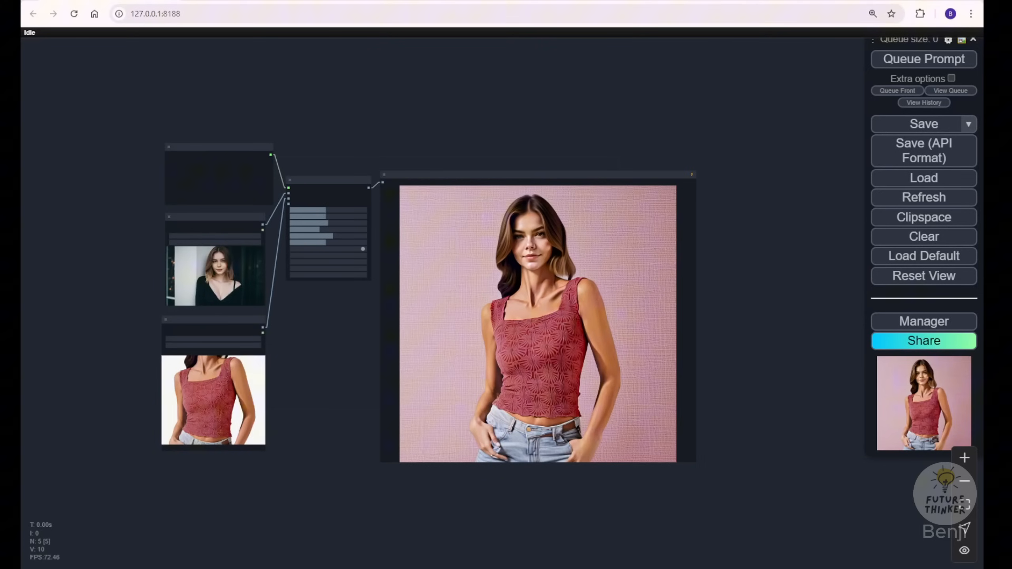
- Examine the clothing swap result in Preview Image against the source portrait and the red tank top reference
scroll(469, 540, "down", 3)
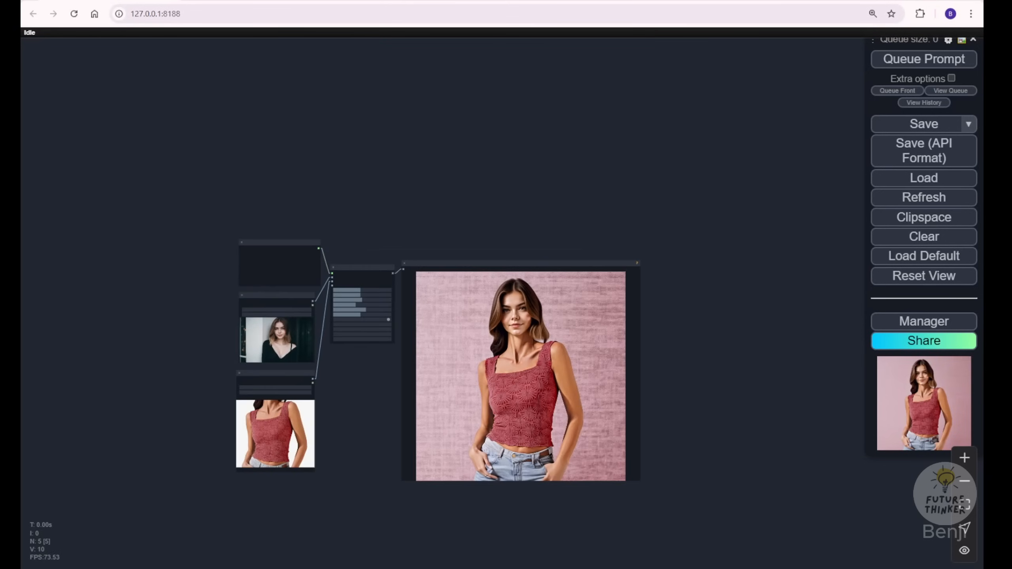
left_click_drag(458, 542, 456, 415)
scroll(310, 209, "up", 10)
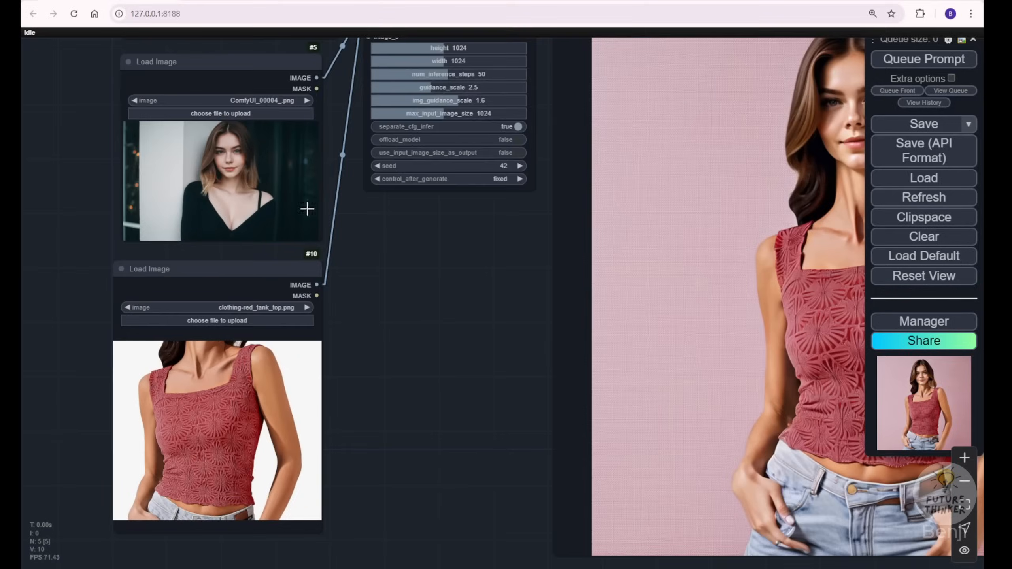
left_click_drag(379, 332, 510, 359)
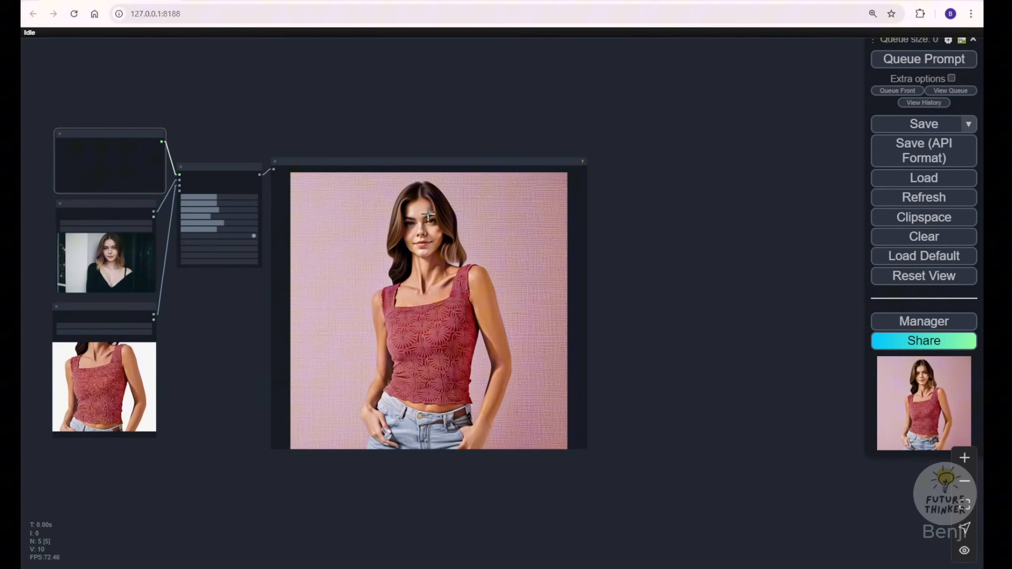
scroll(370, 233, "up", 4)
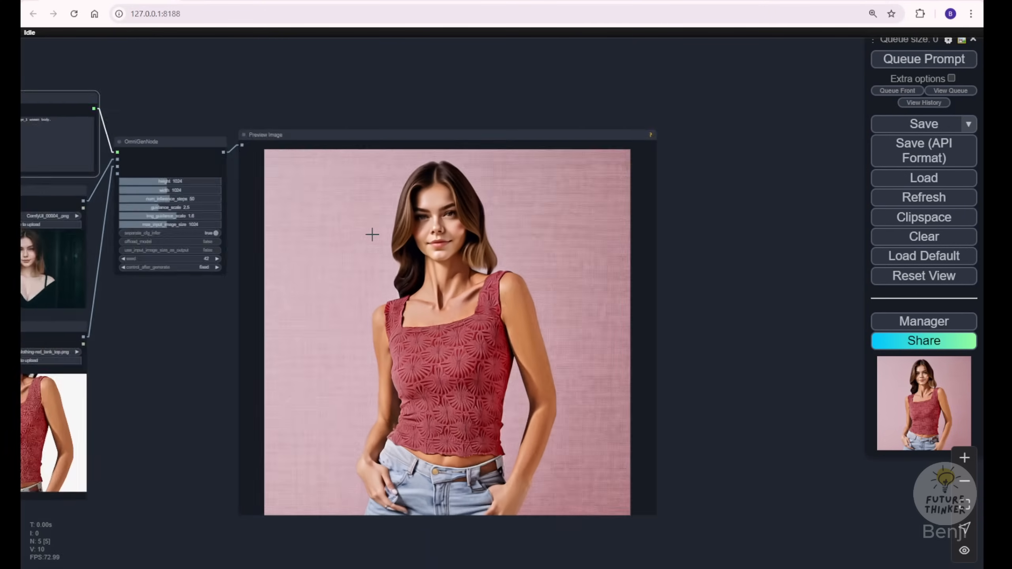
left_click_drag(199, 368, 328, 320)
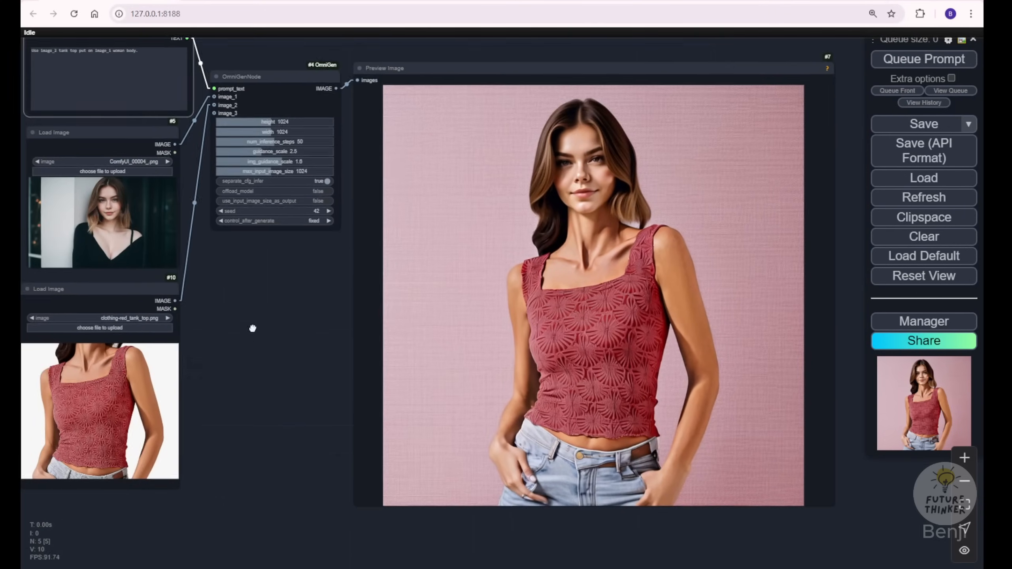
left_click_drag(250, 327, 293, 221)
scroll(309, 270, "up", 4)
left_click_drag(295, 298, 399, 259)
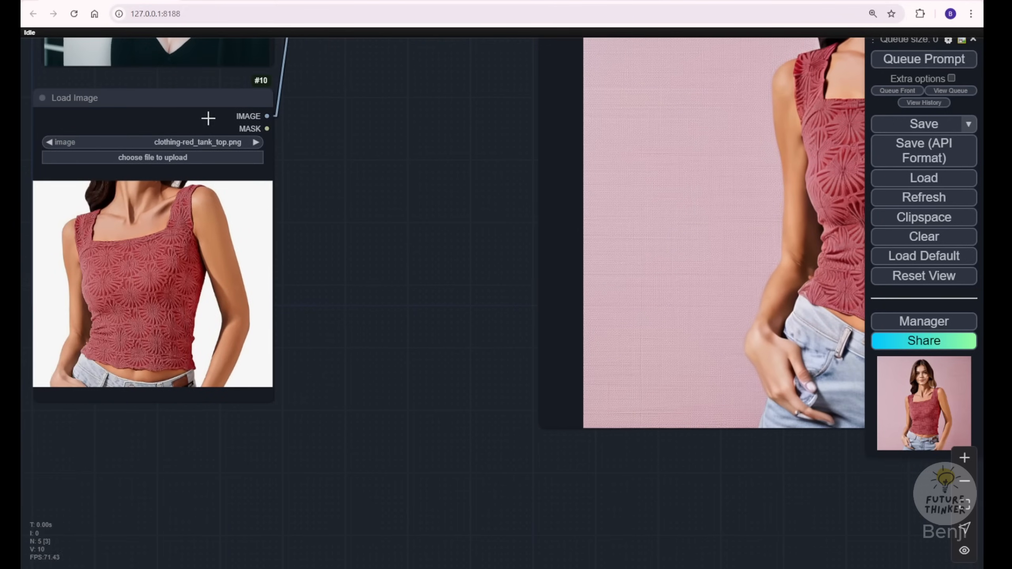
- Move the red tank top Load Image node beside Preview Image to compare the fabric pattern, and place it back well below the OmniGenNode
left_click_drag(211, 102, 455, 45)
left_click_drag(363, 375, 168, 402)
left_click_drag(73, 323, 75, 367)
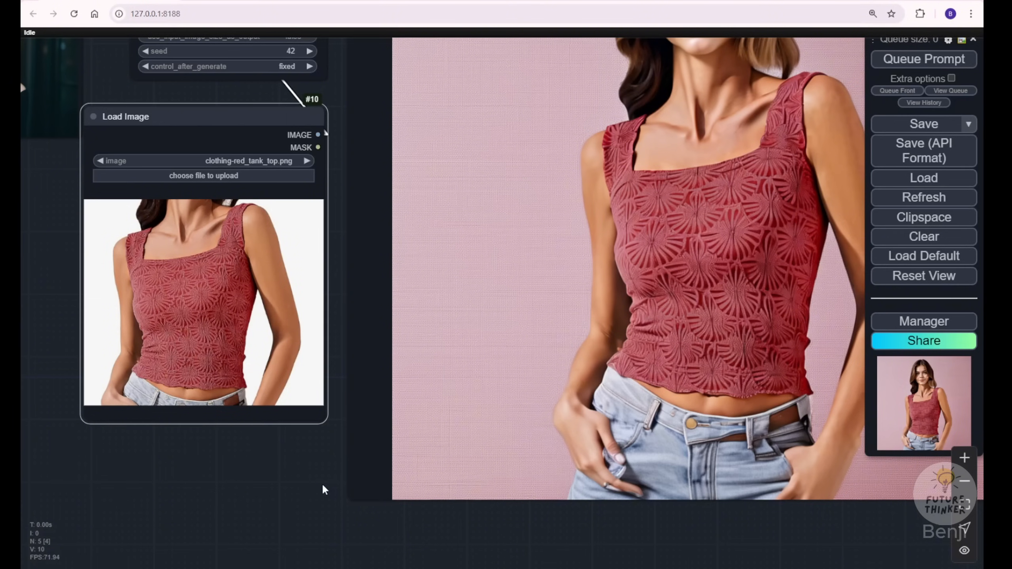
left_click_drag(295, 488, 246, 512)
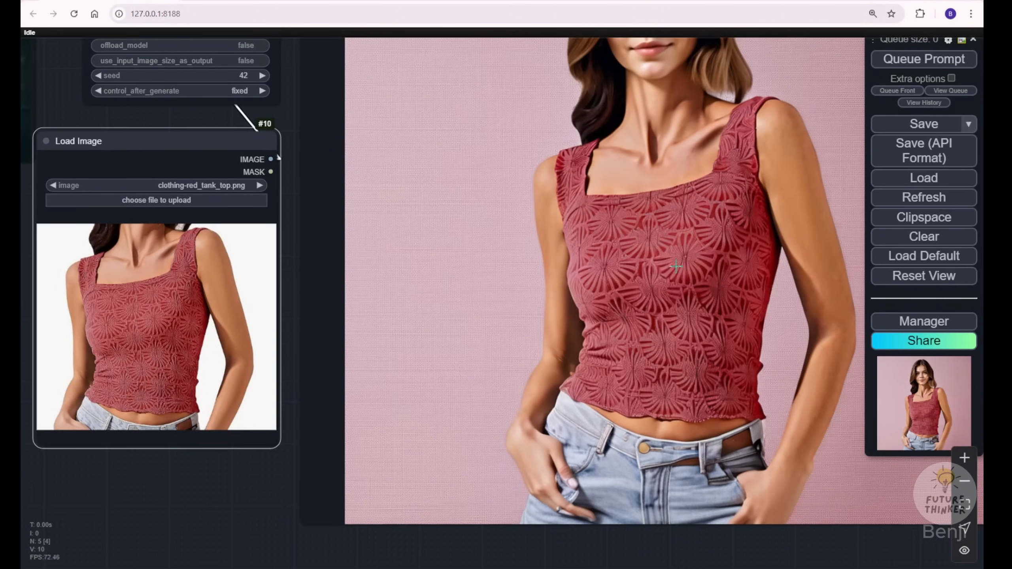
scroll(194, 483, "down", 3)
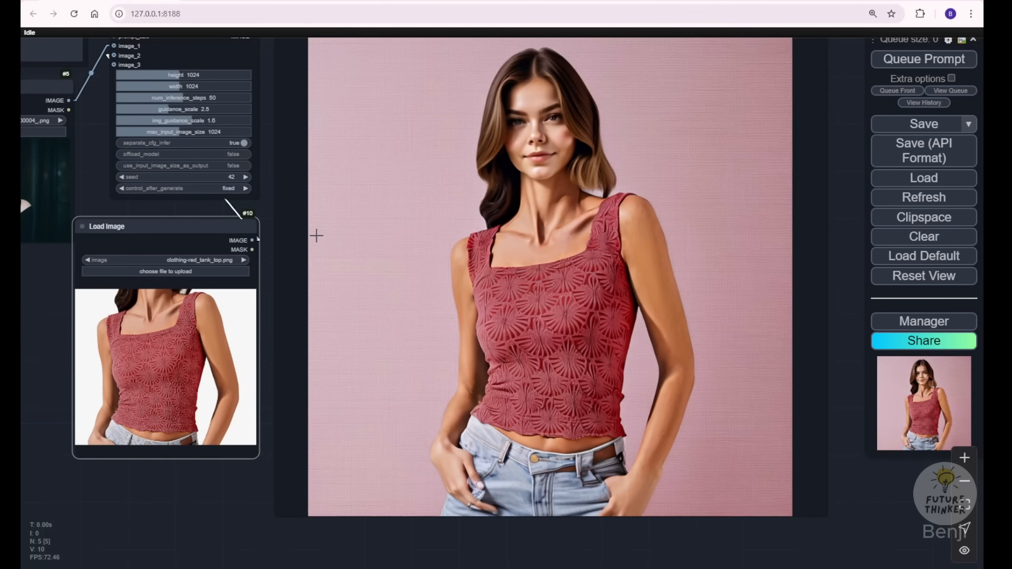
left_click_drag(166, 224, 98, 355)
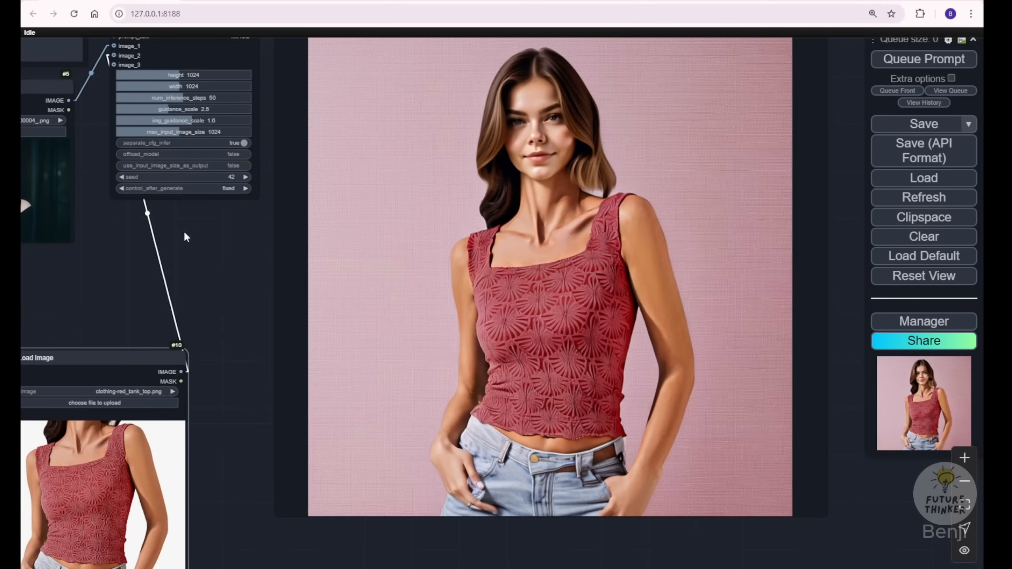
scroll(307, 312, "up", 3)
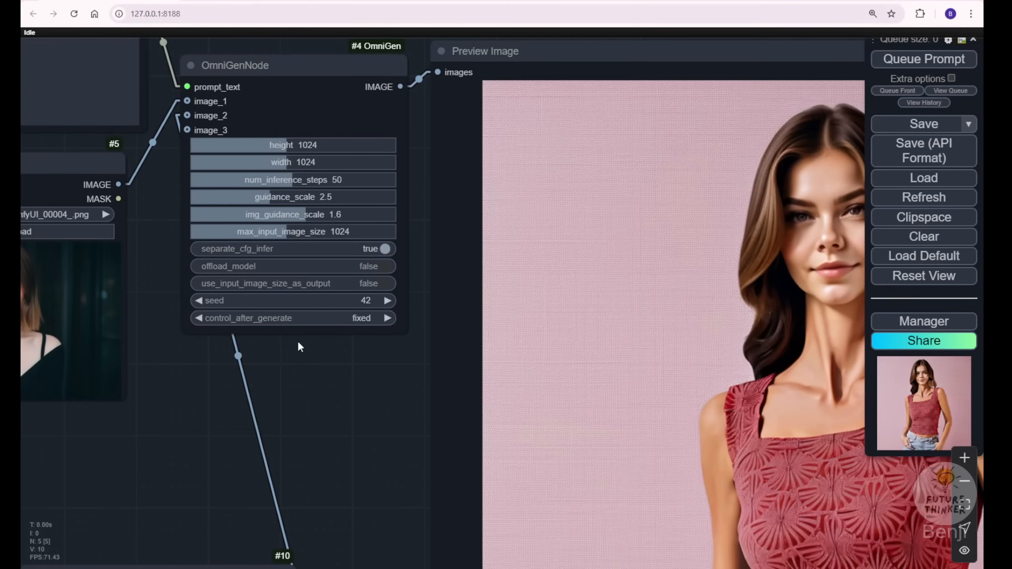
- Move the red tank top Load Image node directly below the portrait's Load Image node, and view the whole generated picture in Preview Image
left_click_drag(327, 472, 449, 67)
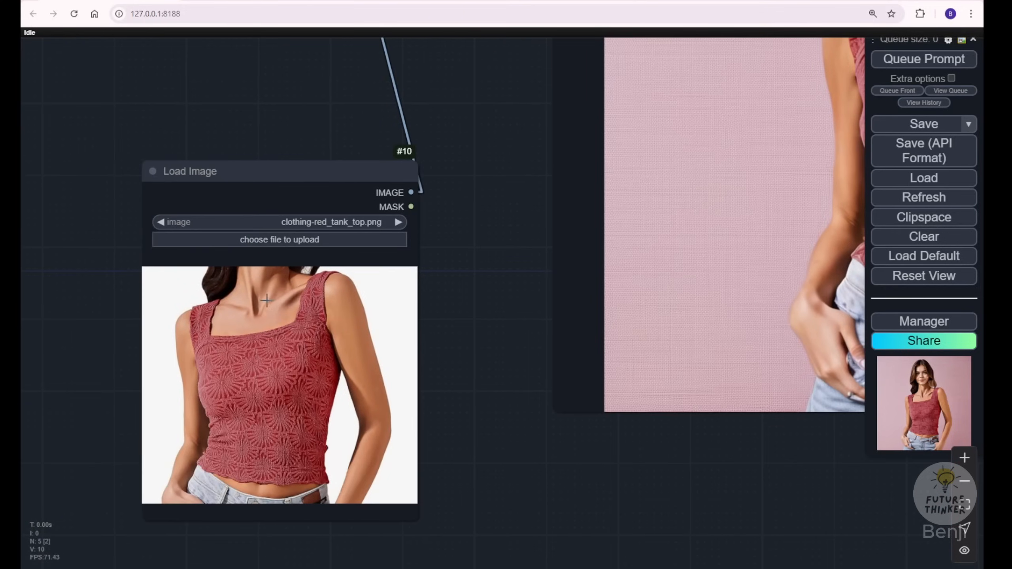
scroll(284, 297, "down", 3)
left_click_drag(281, 154, 343, 382)
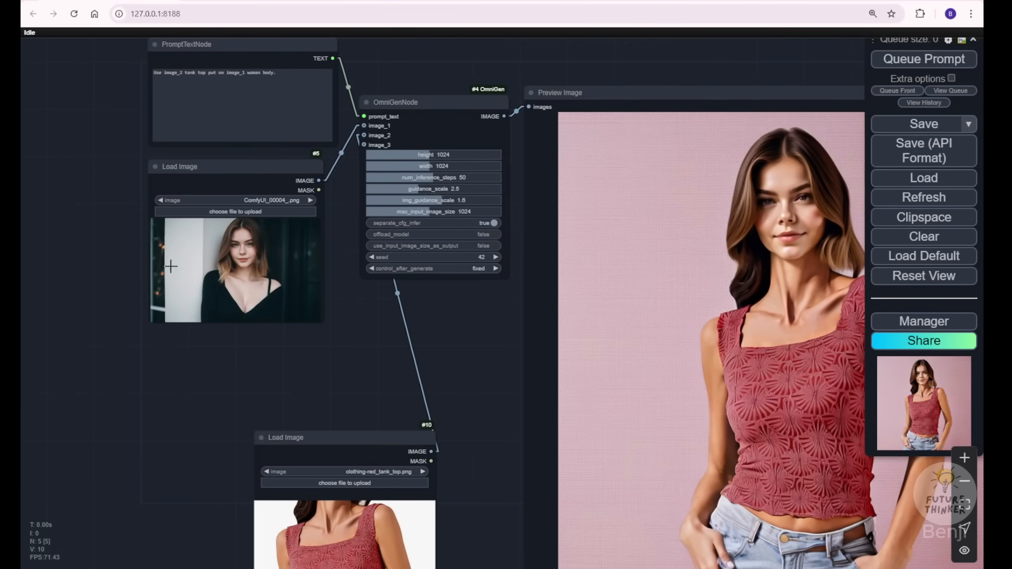
left_click(227, 171)
left_click(439, 333)
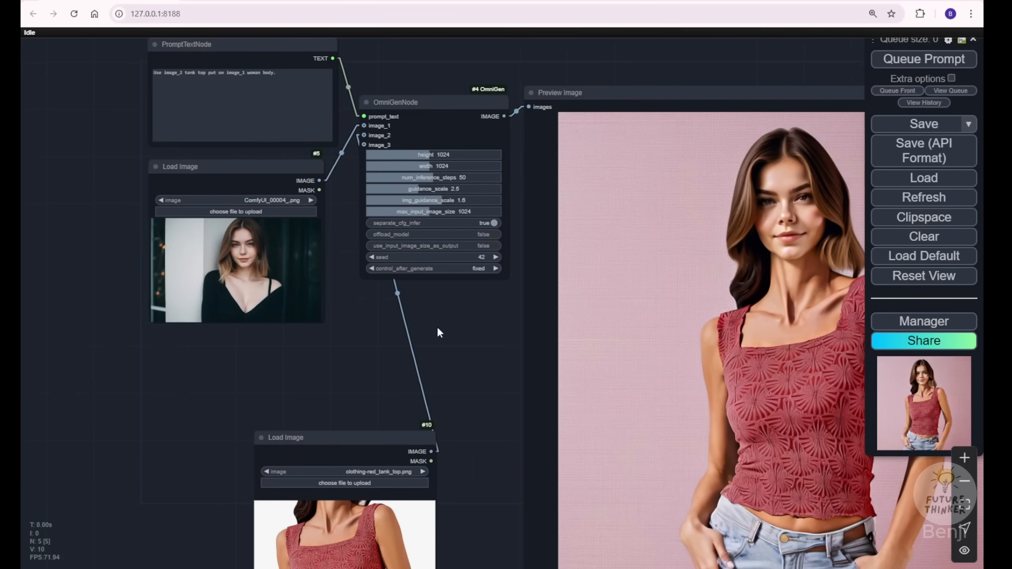
left_click_drag(394, 437, 283, 352)
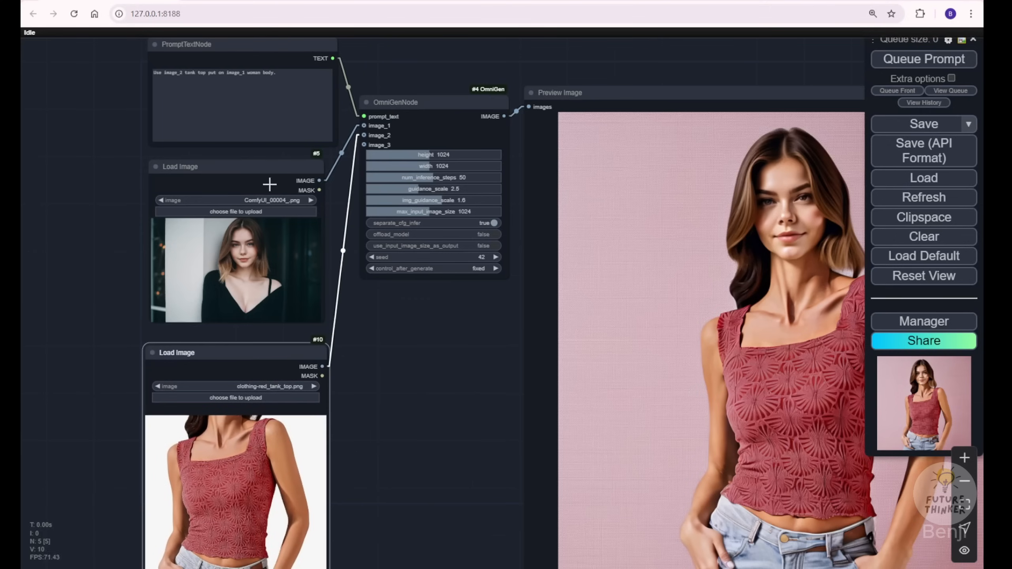
left_click_drag(367, 419, 142, 344)
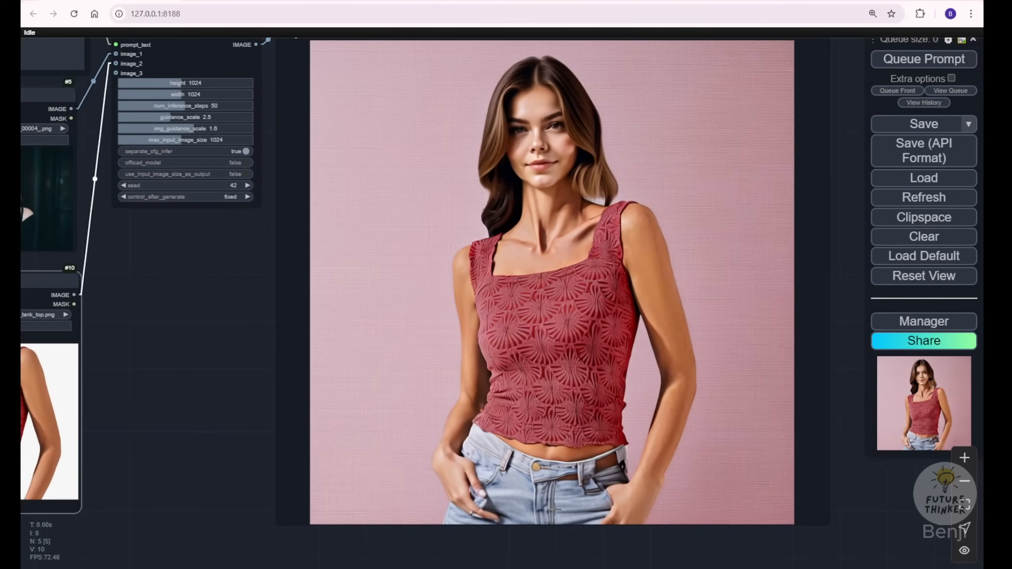
scroll(554, 510, "down", 1)
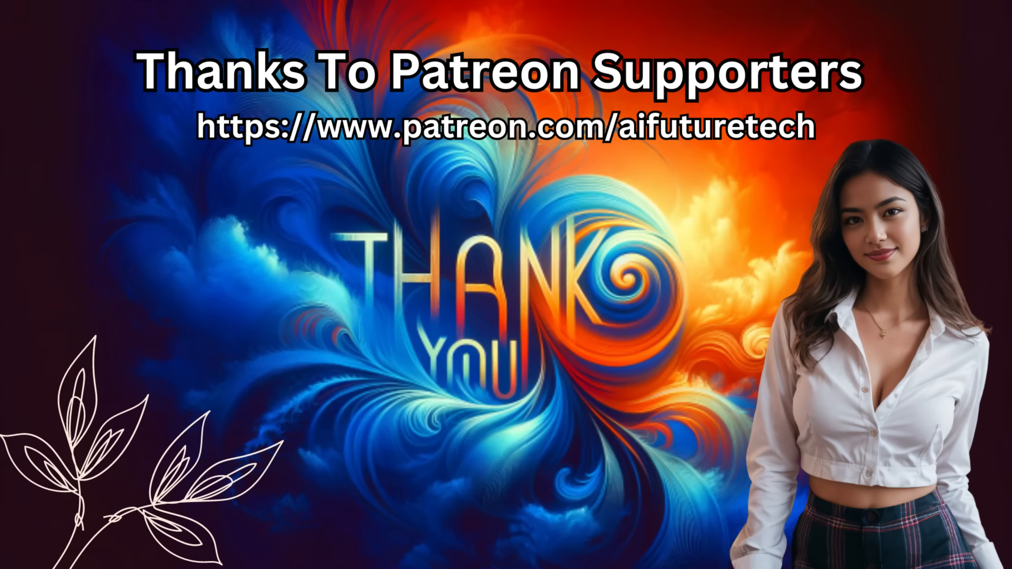